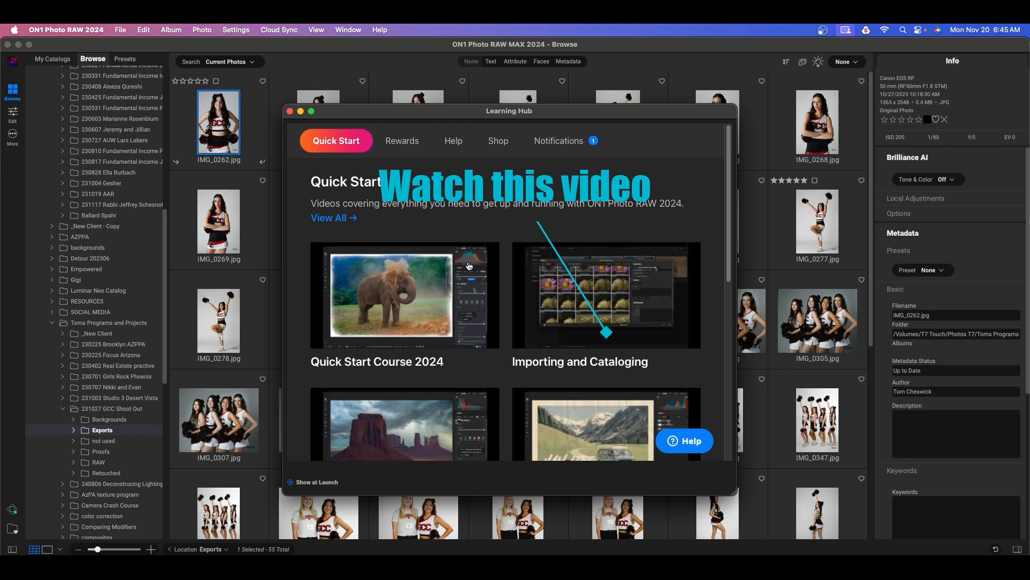
Reopen the Learning Hub from the help options, turn off Show at Launch, and close the window
{"action": "left_click", "coordinate": [290, 111]}
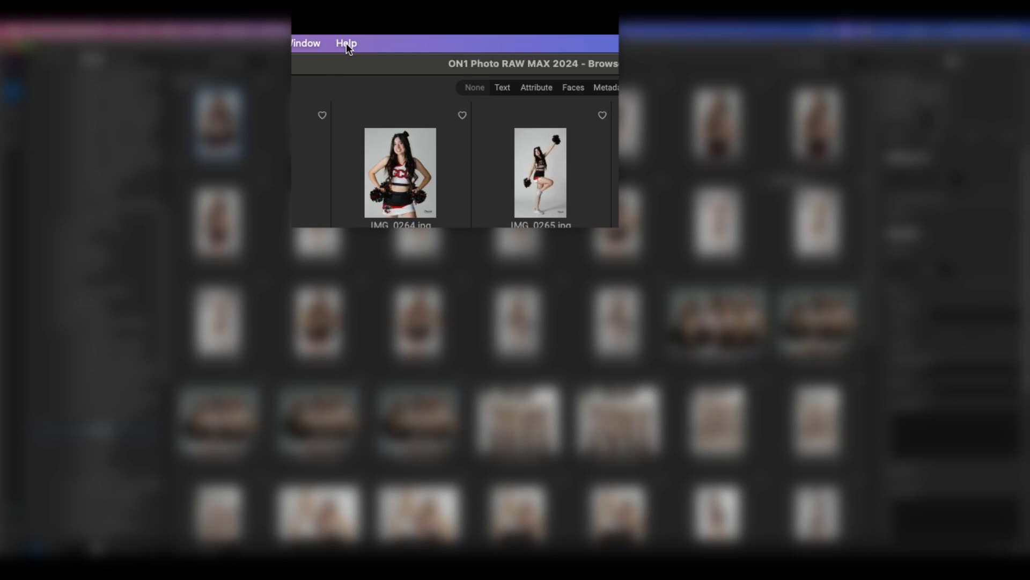
{"action": "left_click", "coordinate": [379, 30]}
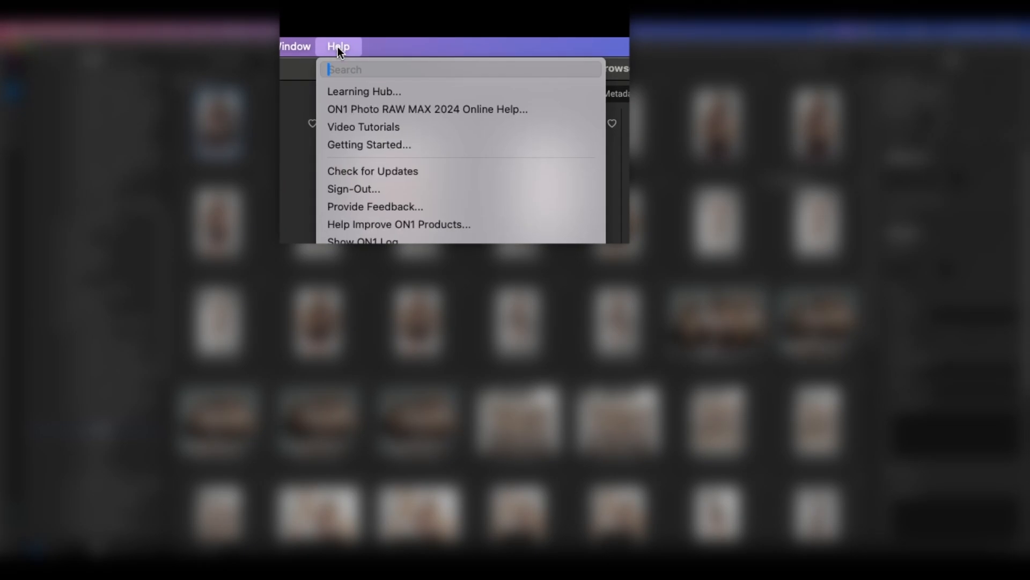
{"action": "left_click", "coordinate": [346, 90]}
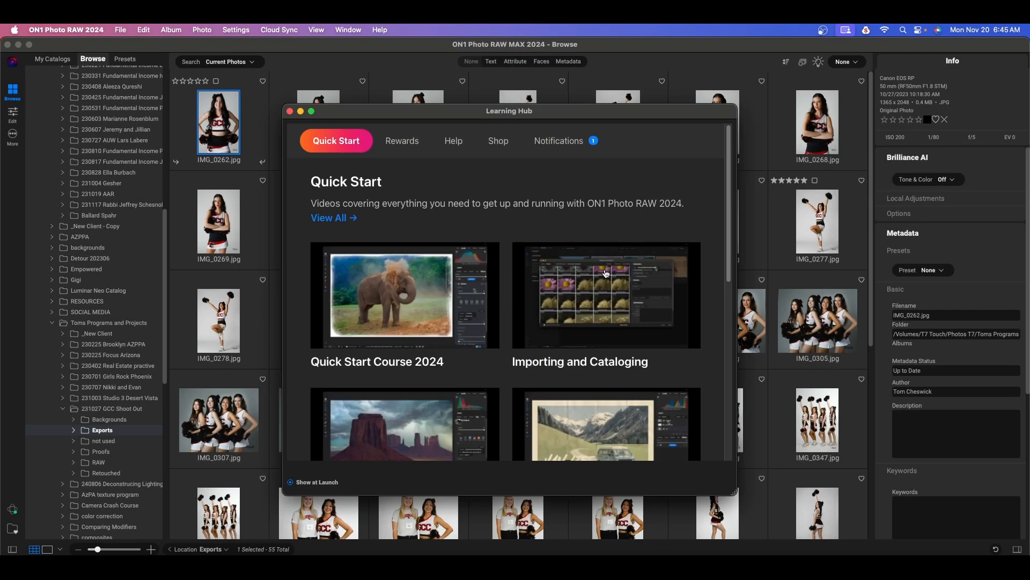
{"action": "left_click", "coordinate": [291, 483]}
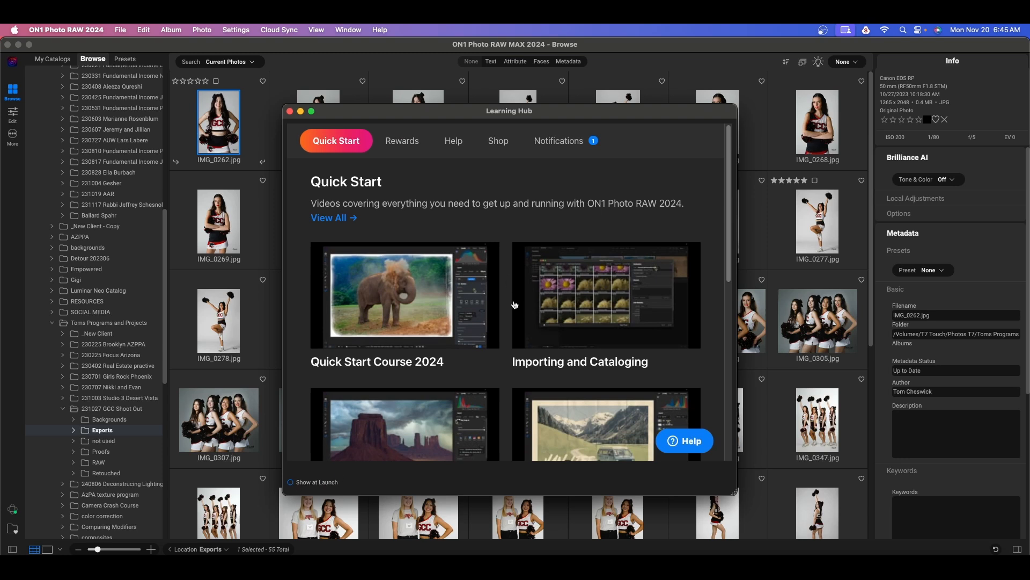
{"action": "left_click", "coordinate": [289, 111]}
View the Import from Device dialog and close it without importing anything
{"action": "left_click", "coordinate": [120, 29]}
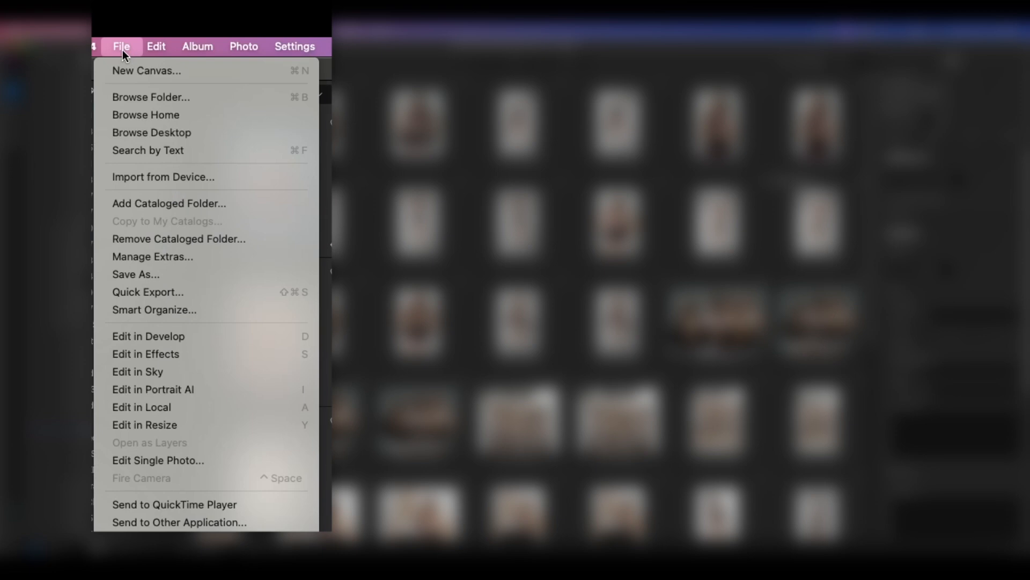
{"action": "left_click", "coordinate": [138, 177]}
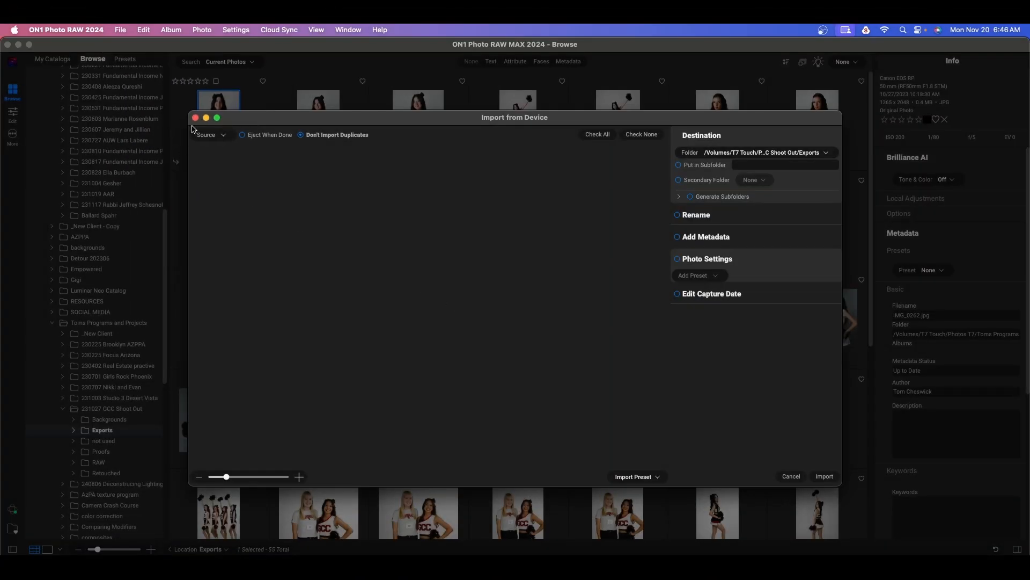
{"action": "left_click", "coordinate": [196, 117]}
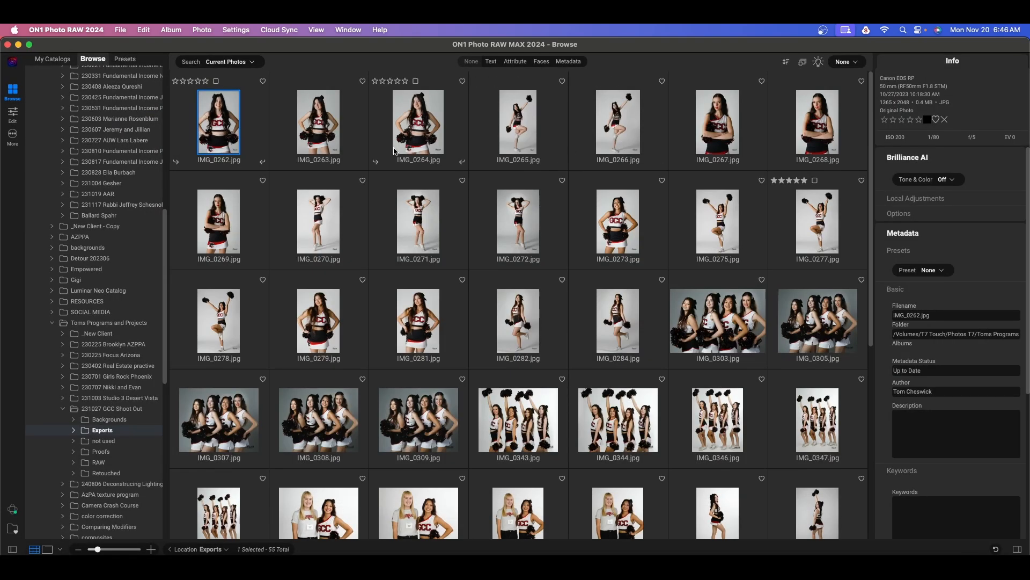
Show the contents of the _New Client folder under the programs and projects folder, and hide ON1 Photo RAW to reach Finder
{"action": "left_click", "coordinate": [118, 334]}
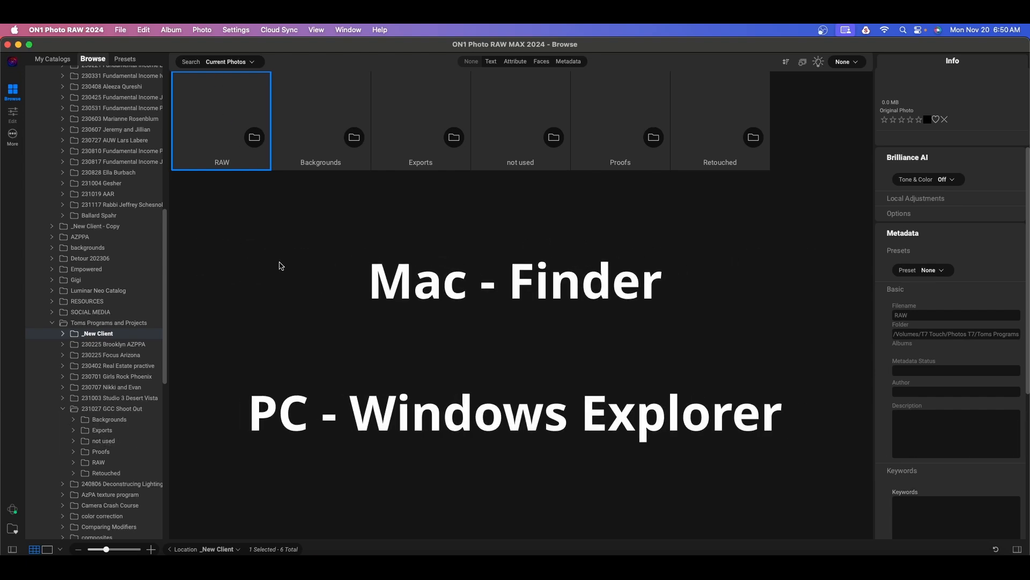
{"action": "left_click", "coordinate": [64, 30]}
{"action": "left_click", "coordinate": [64, 141]}
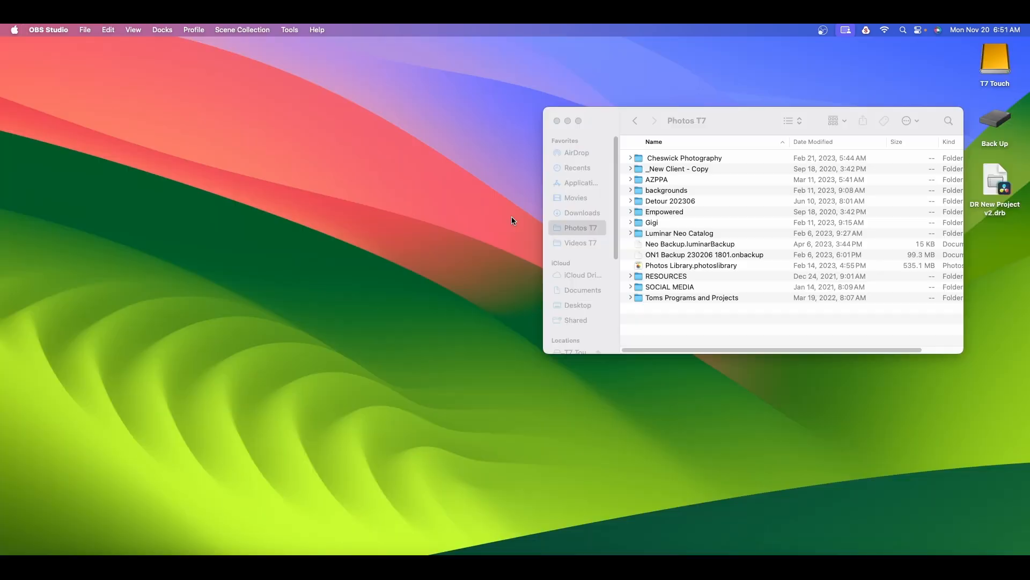
Open the NIKON D7500 card in Finder, and duplicate the _New Client folder inside the programs and projects folder
{"action": "double_click", "coordinate": [994, 300]}
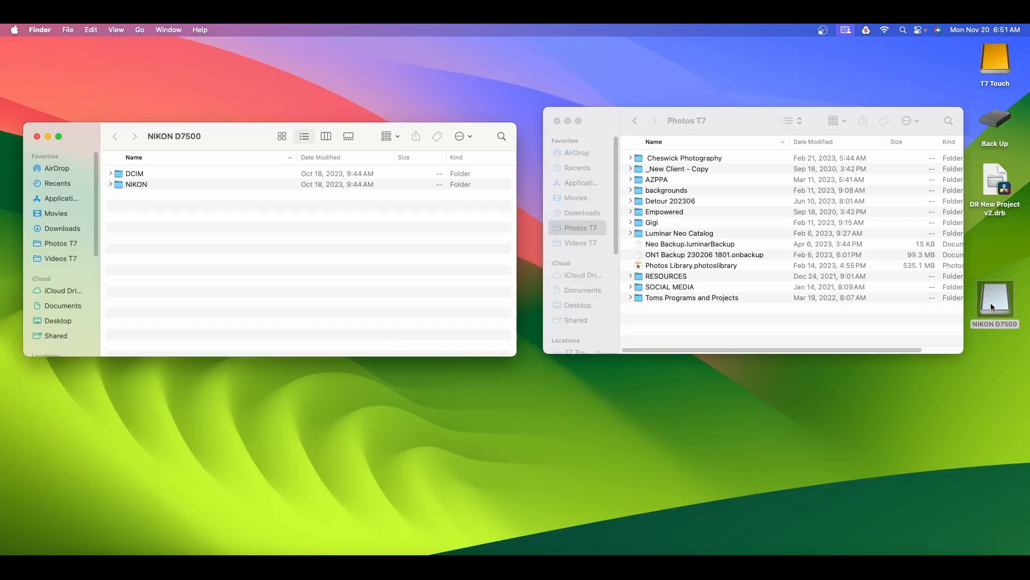
{"action": "double_click", "coordinate": [777, 294]}
{"action": "left_click", "coordinate": [669, 161]}
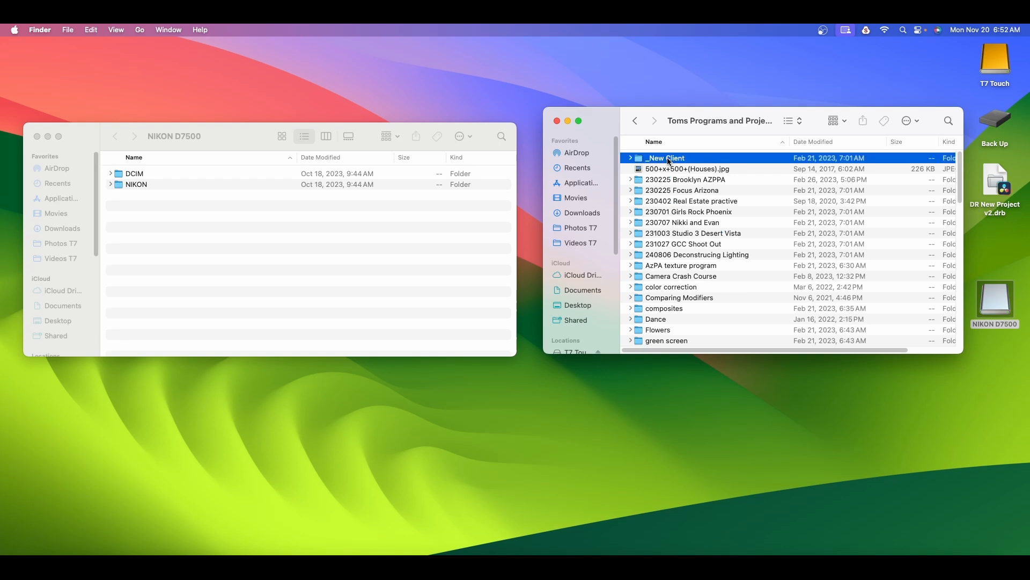
{"action": "right_click", "coordinate": [669, 160]}
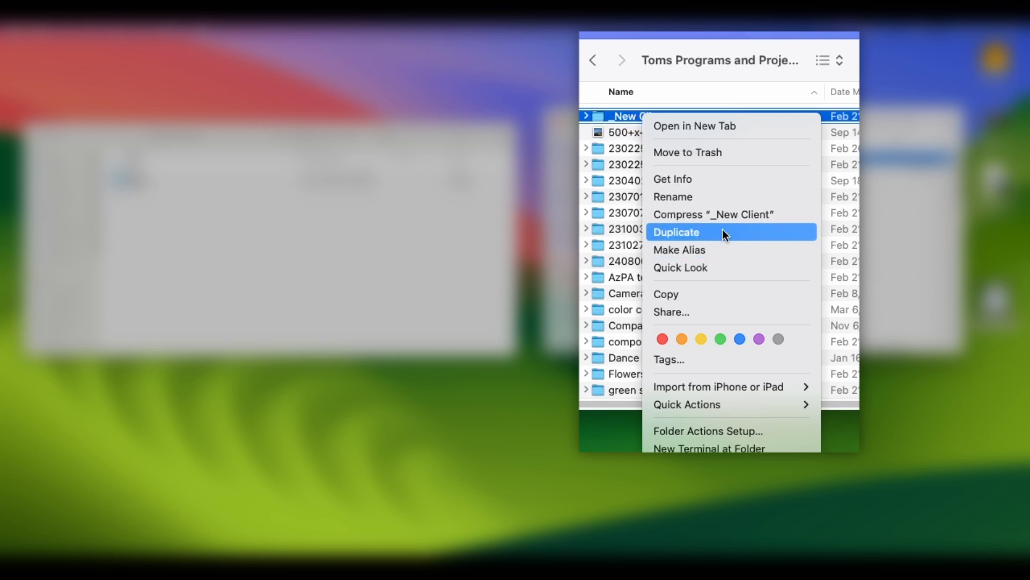
{"action": "left_click", "coordinate": [722, 231]}
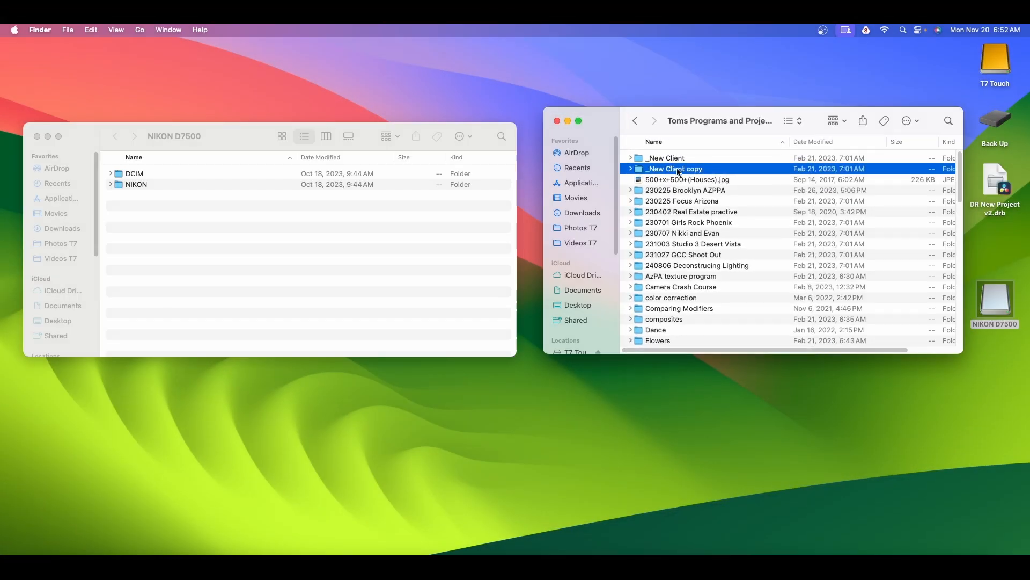
Open the duplicated _New Client folder and examine its structure, including the subfolders of RAW
{"action": "double_click", "coordinate": [740, 169]}
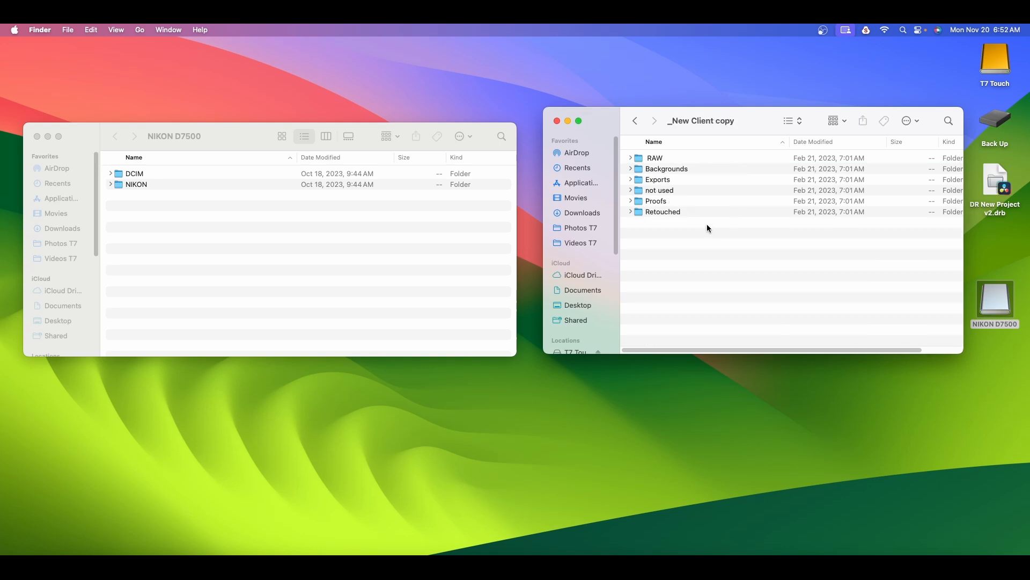
{"action": "left_click", "coordinate": [631, 158]}
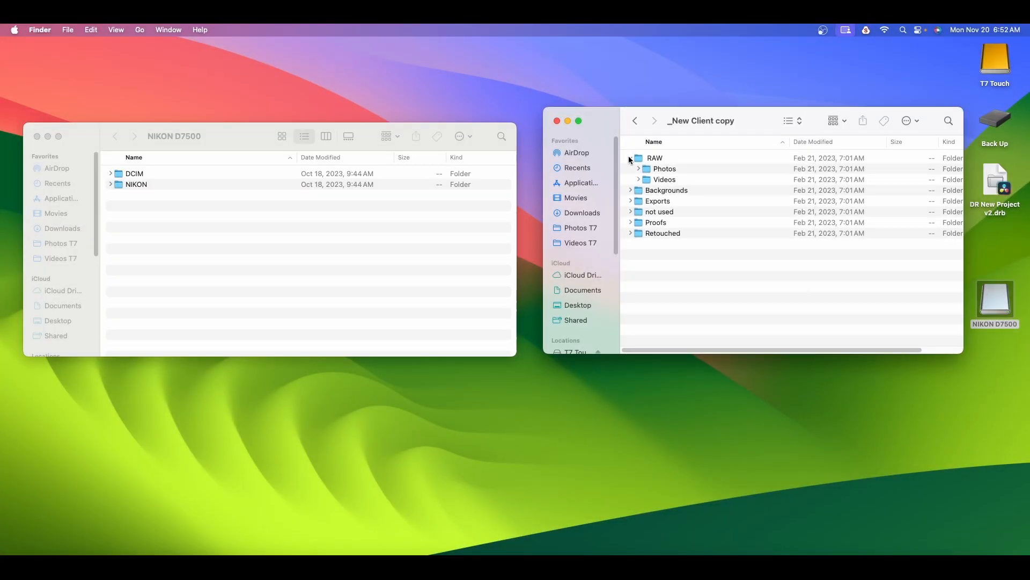
{"action": "left_click", "coordinate": [630, 159]}
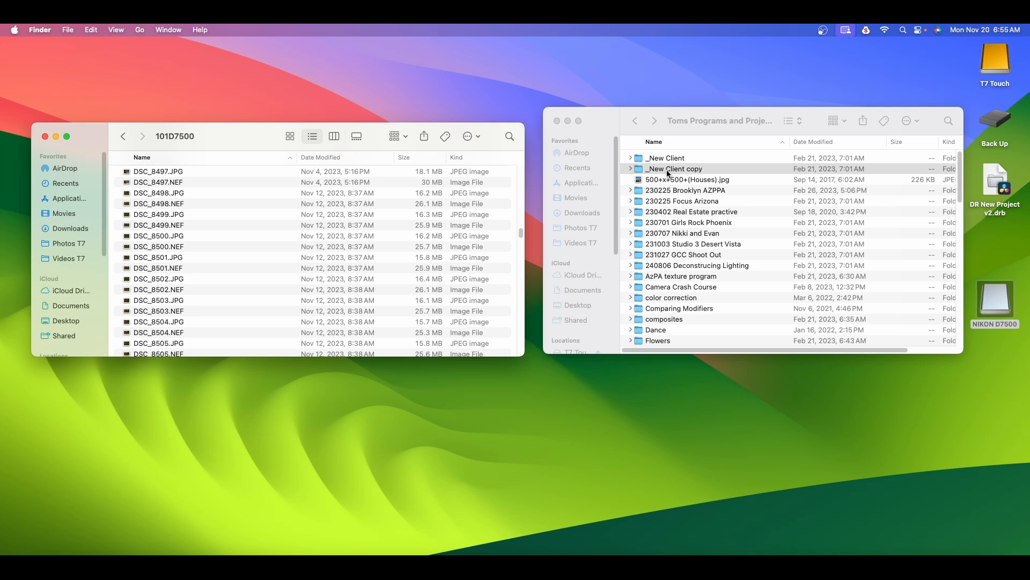
Rename the _New Client copy folder to 231112 followed by the client's first name
{"action": "right_click", "coordinate": [666, 169]}
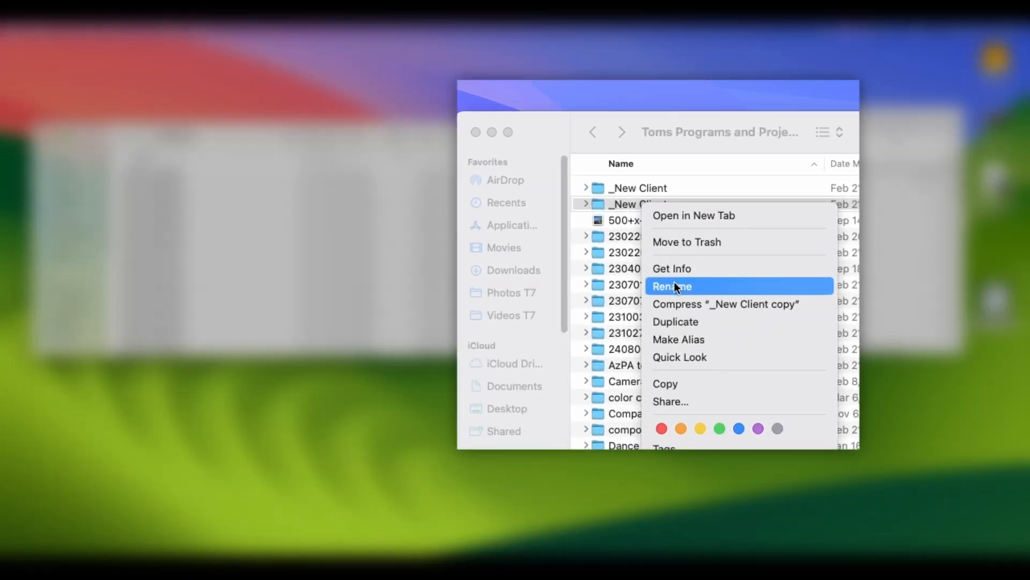
{"action": "left_click", "coordinate": [674, 285]}
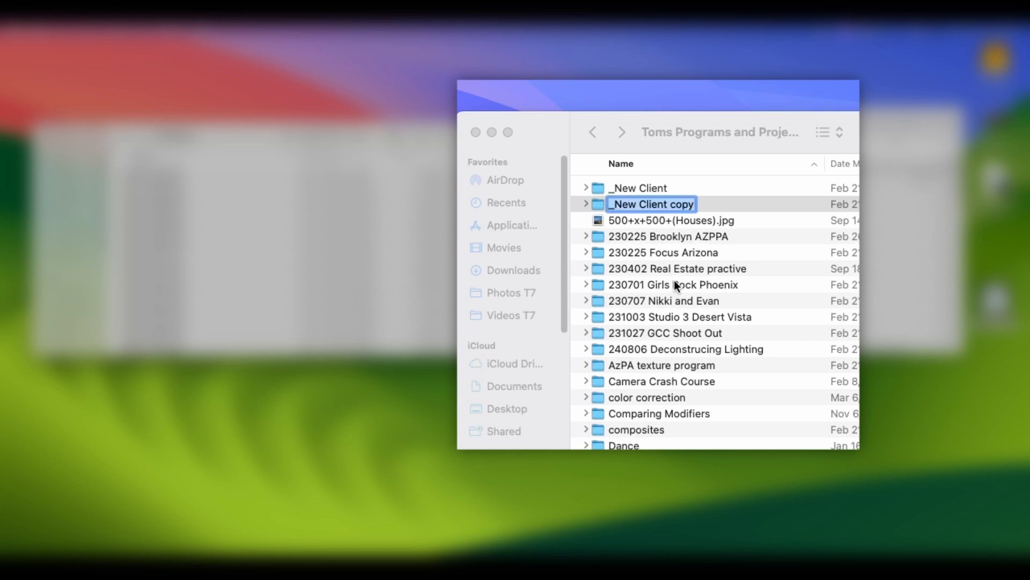
{"action": "type", "text": "23"}
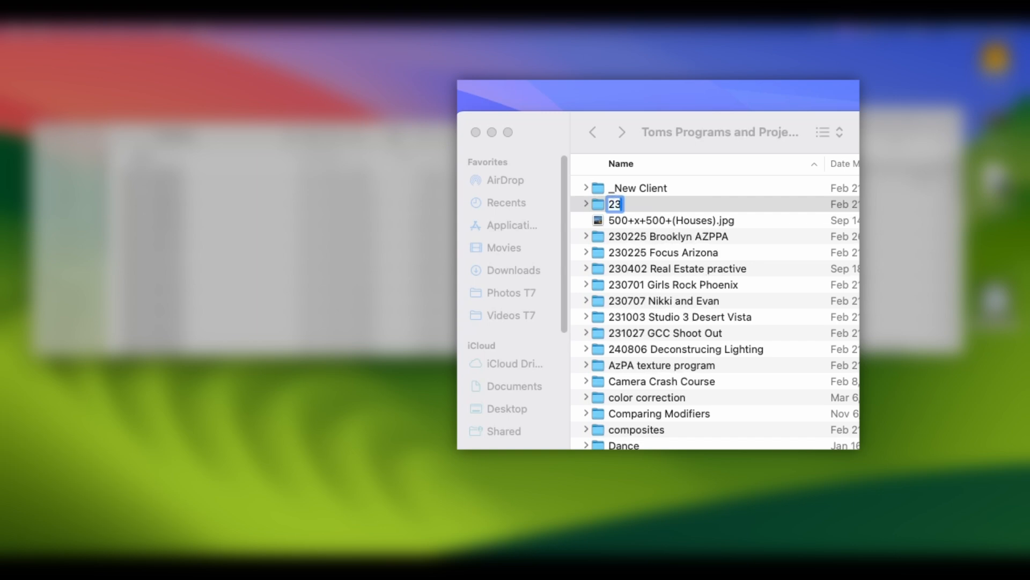
{"action": "type", "text": "11"}
{"action": "type", "text": "00"}
{"action": "key", "text": "BackSpace"}
{"action": "key", "text": "BackSpace"}
{"action": "type", "text": "12"}
{"action": "type", "text": "."}
{"action": "key", "text": "BackSpace"}
{"action": "type", "text": "Abb"}
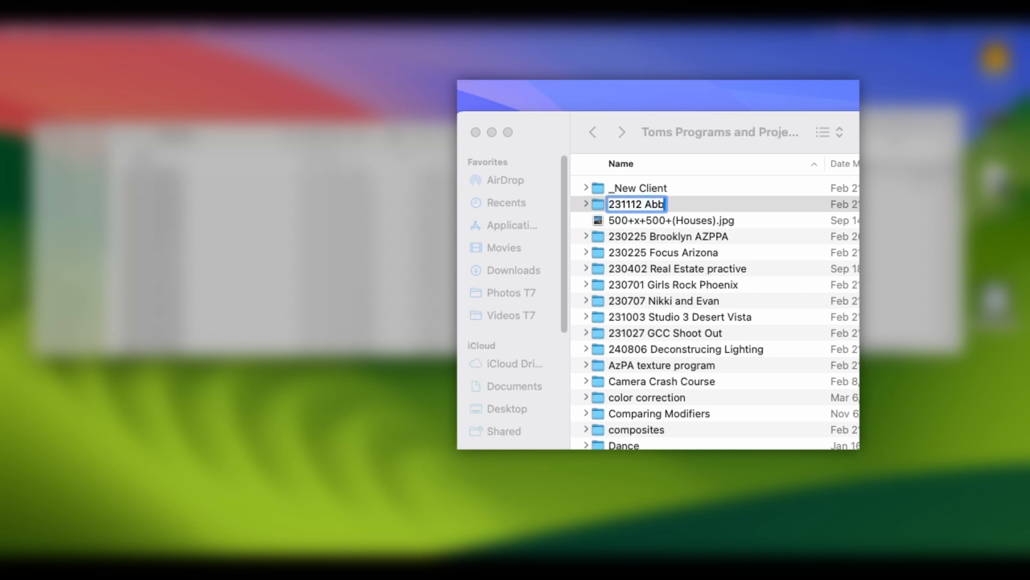
{"action": "type", "text": "y"}
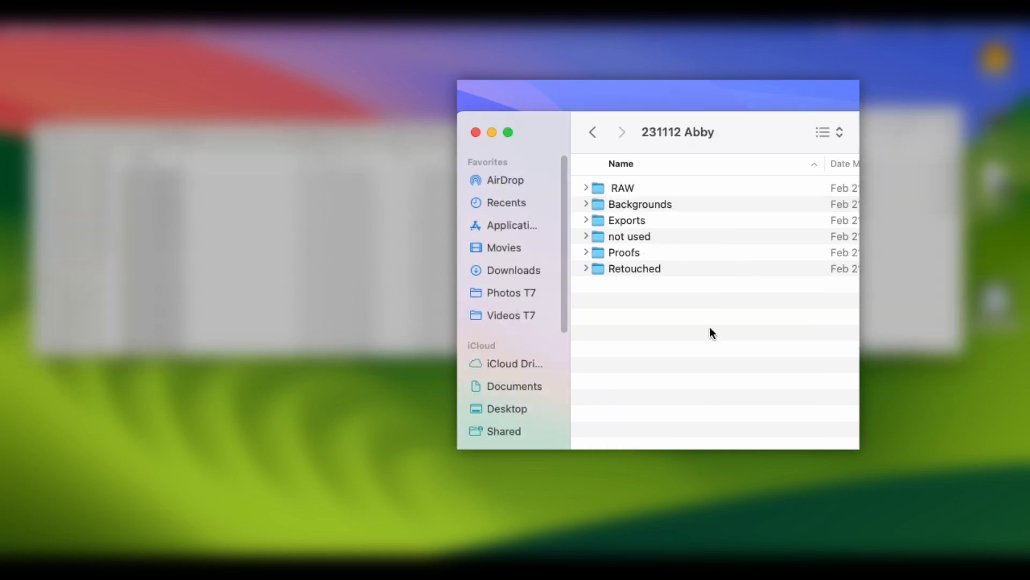
Open the Photos folder within RAW in the renamed client folder
{"action": "double_click", "coordinate": [666, 186]}
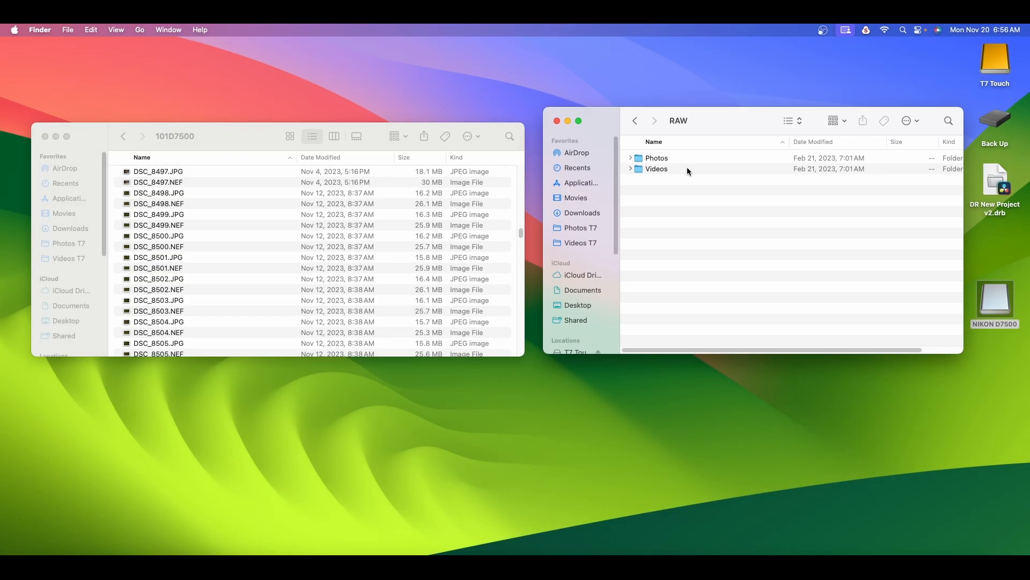
{"action": "key", "text": "super+Up"}
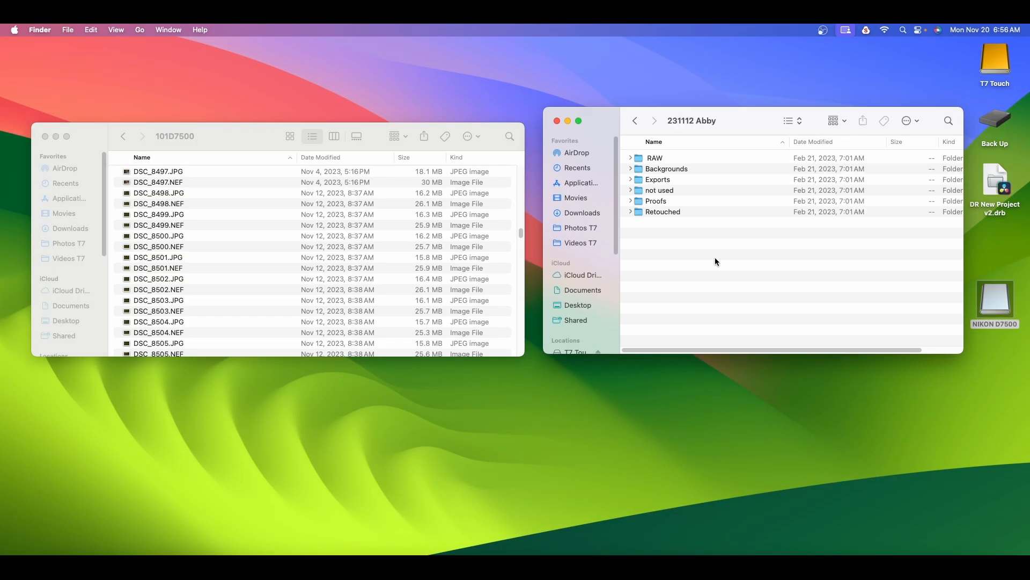
{"action": "double_click", "coordinate": [684, 157]}
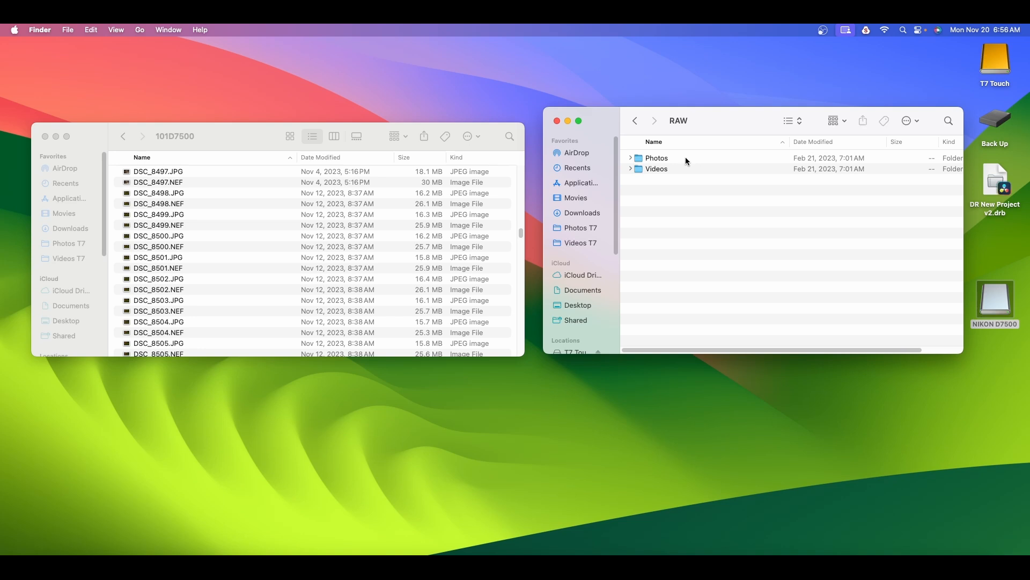
{"action": "key", "text": "super+Up"}
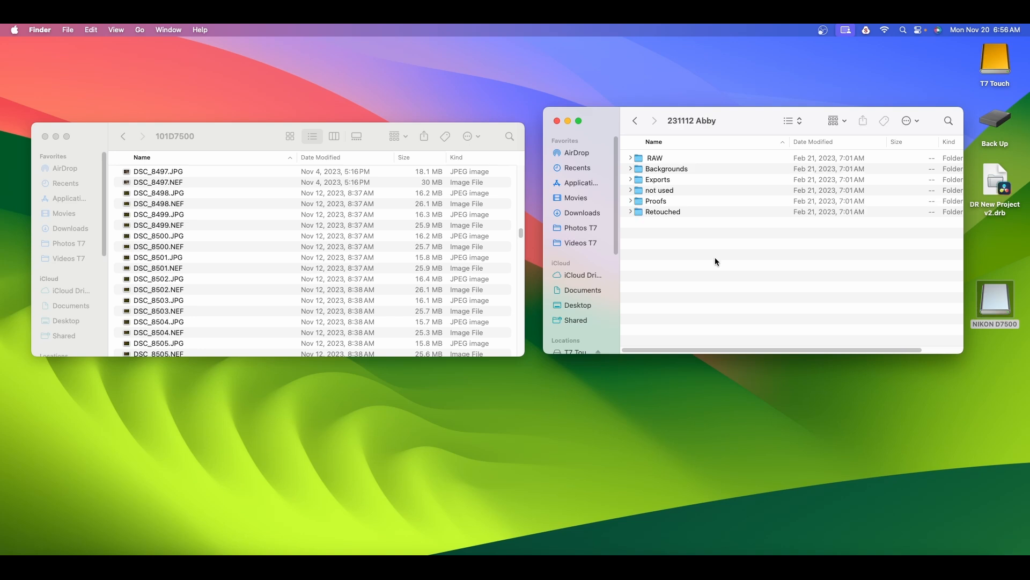
{"action": "double_click", "coordinate": [684, 156]}
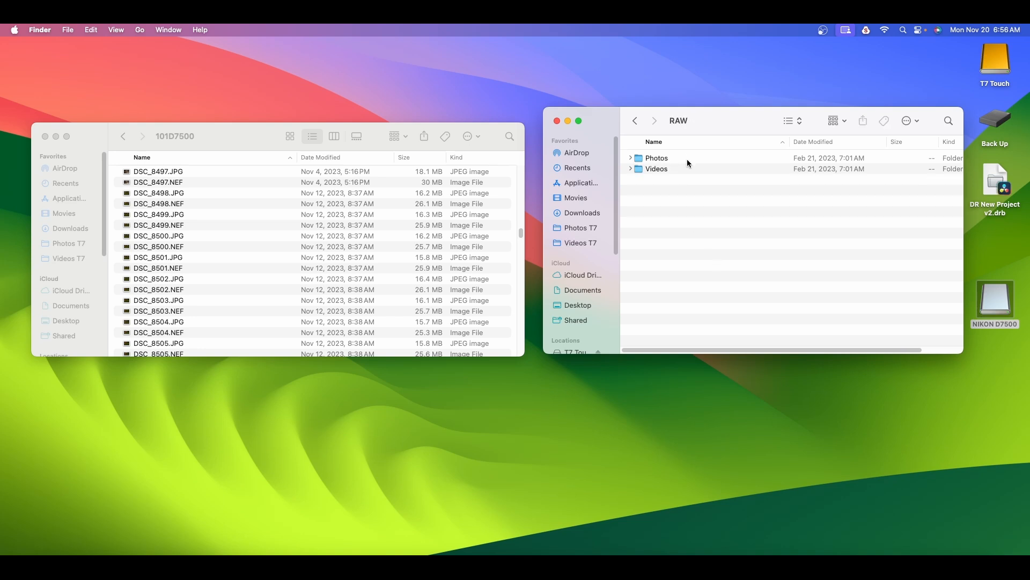
{"action": "double_click", "coordinate": [687, 157]}
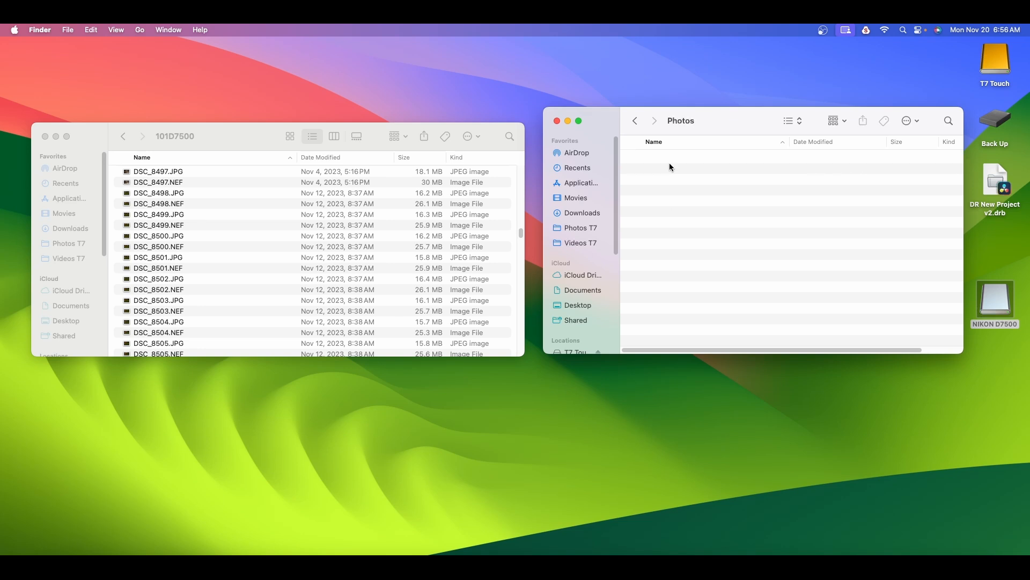
Copy the files DSC_8498.JPG through DSC_8577.NEF from the card's 101D7500 folder into the client's Photos folder
{"action": "left_click", "coordinate": [284, 192]}
{"action": "left_click", "coordinate": [285, 193]}
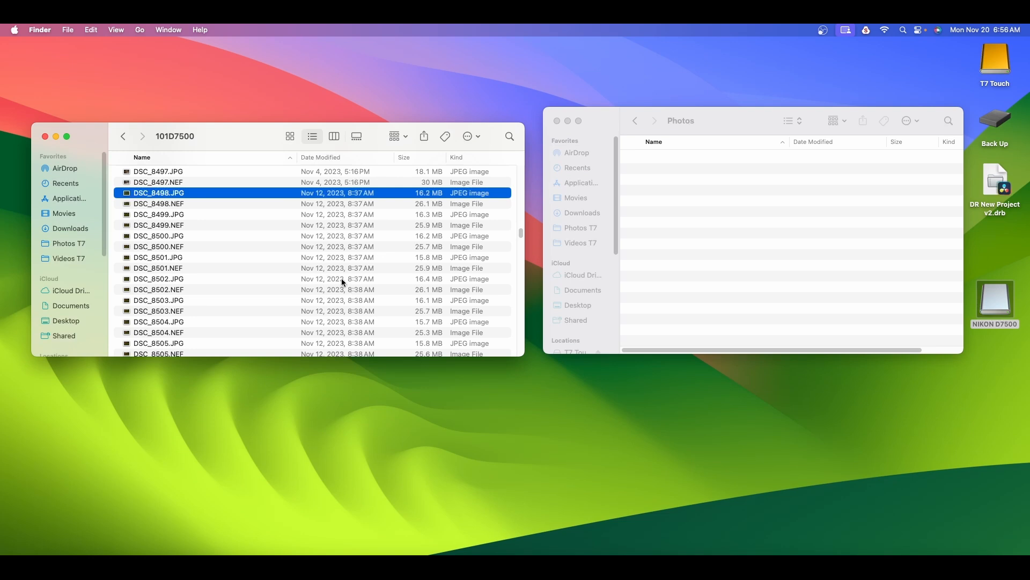
{"action": "scroll", "coordinate": [303, 272], "scroll_direction": "down", "scroll_amount": 8}
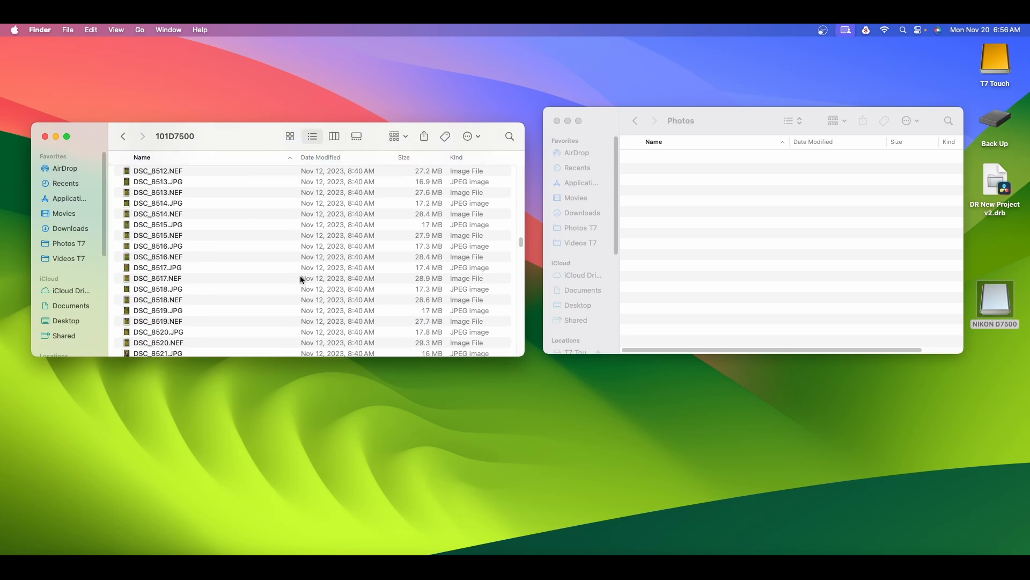
{"action": "scroll", "coordinate": [300, 276], "scroll_direction": "down", "scroll_amount": 13}
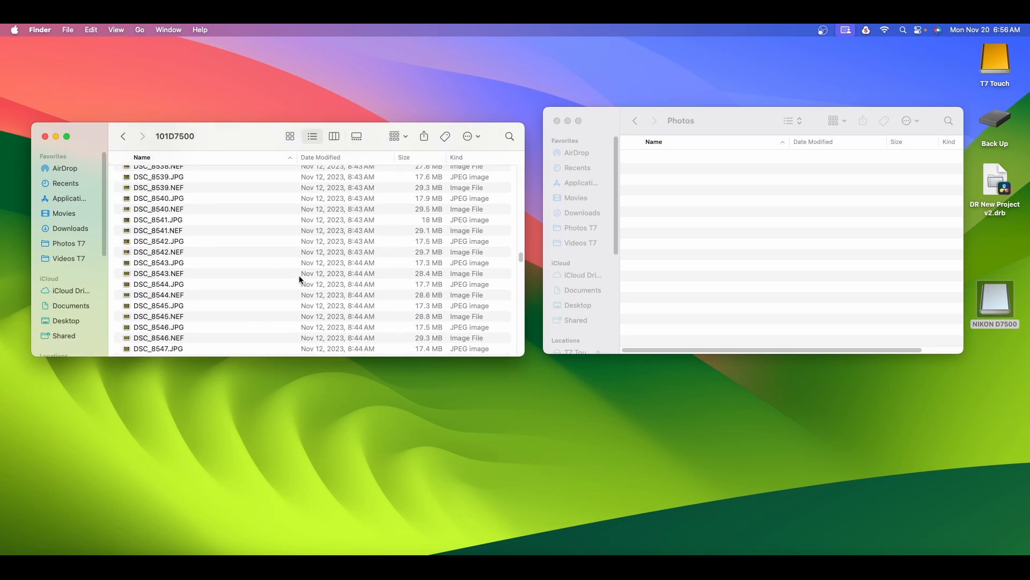
{"action": "scroll", "coordinate": [298, 275], "scroll_direction": "down", "scroll_amount": 18}
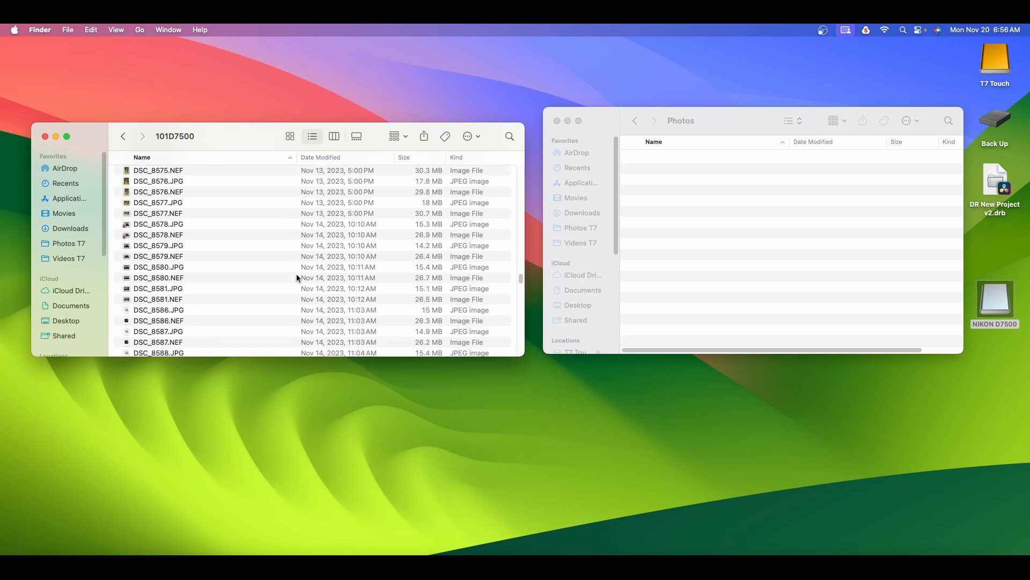
{"action": "scroll", "coordinate": [296, 277], "scroll_direction": "down", "scroll_amount": 2}
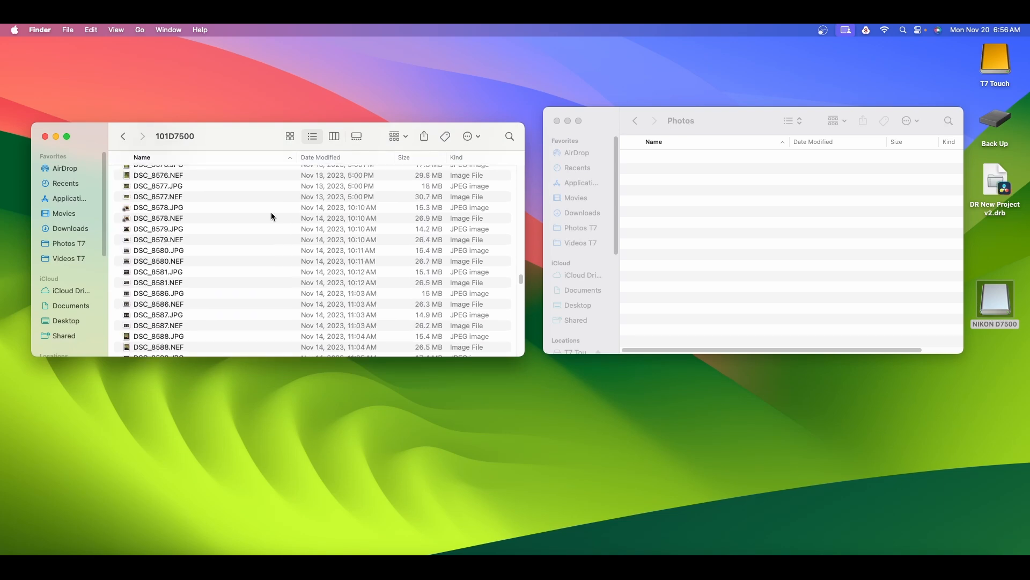
{"action": "key", "text": "super+a"}
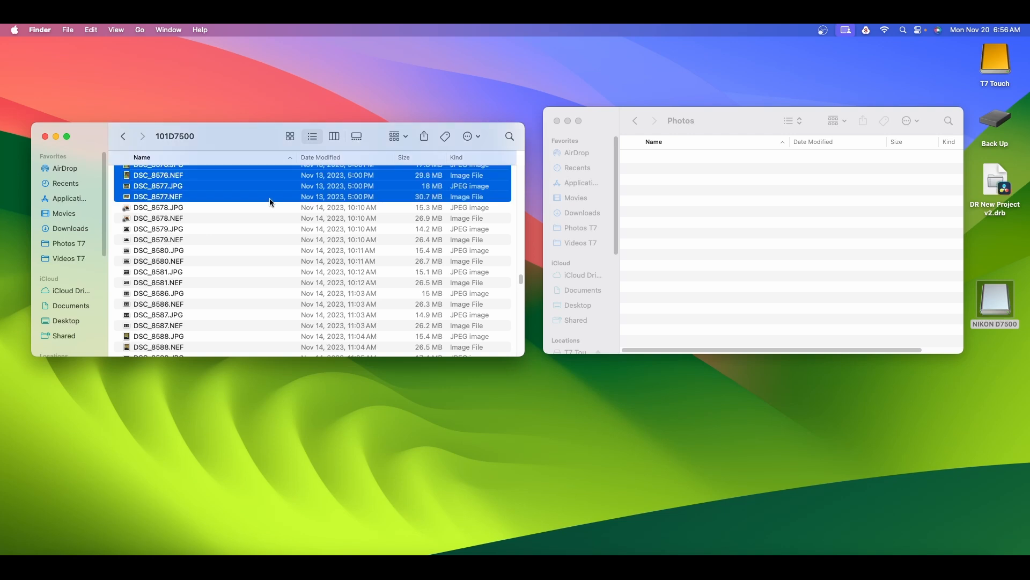
{"action": "left_click_drag", "start_coordinate": [258, 200], "coordinate": [722, 262]}
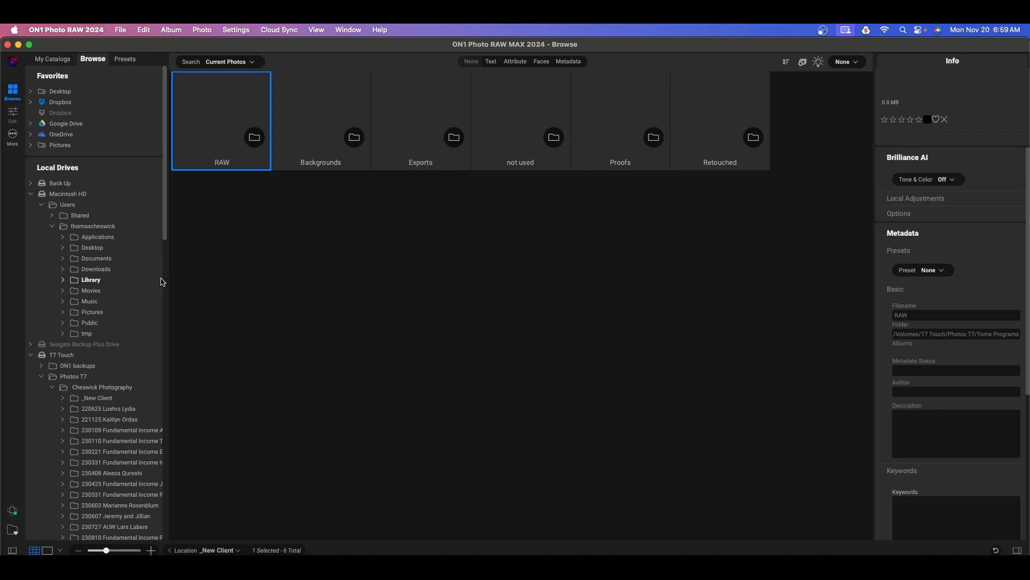
Open the Photos folder within RAW in the 231112 client folder under Toms Programs and Projects and look through its thumbnails
{"action": "scroll", "coordinate": [143, 295], "scroll_direction": "down", "scroll_amount": 2}
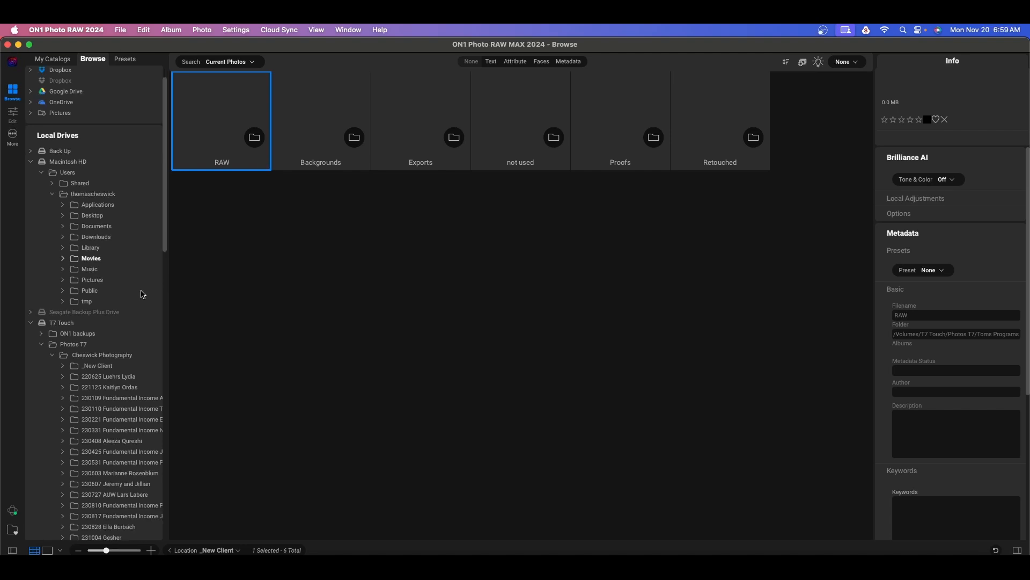
{"action": "scroll", "coordinate": [143, 294], "scroll_direction": "down", "scroll_amount": 15}
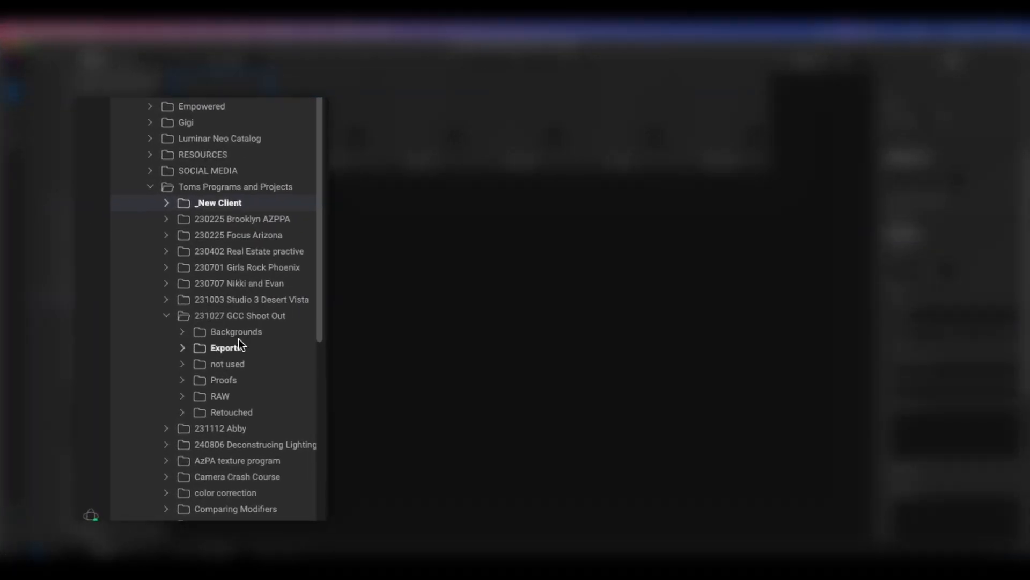
{"action": "left_click", "coordinate": [227, 314]}
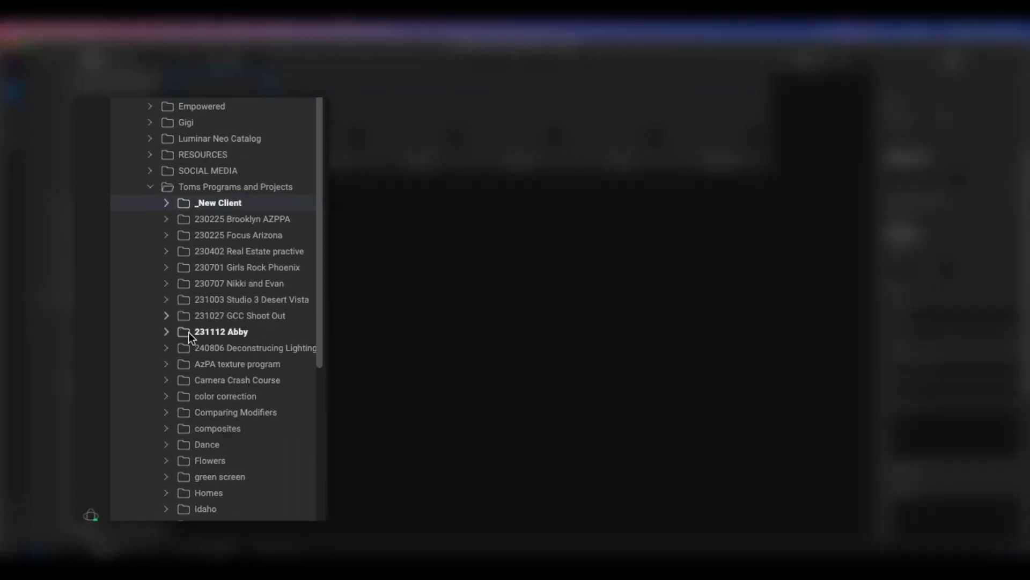
{"action": "left_click", "coordinate": [181, 332]}
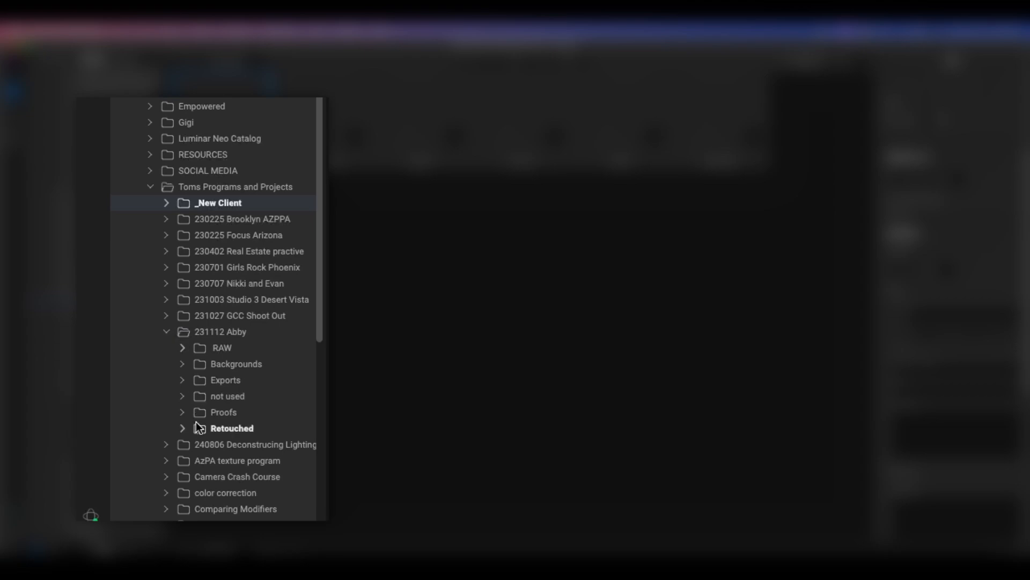
{"action": "left_click", "coordinate": [182, 348]}
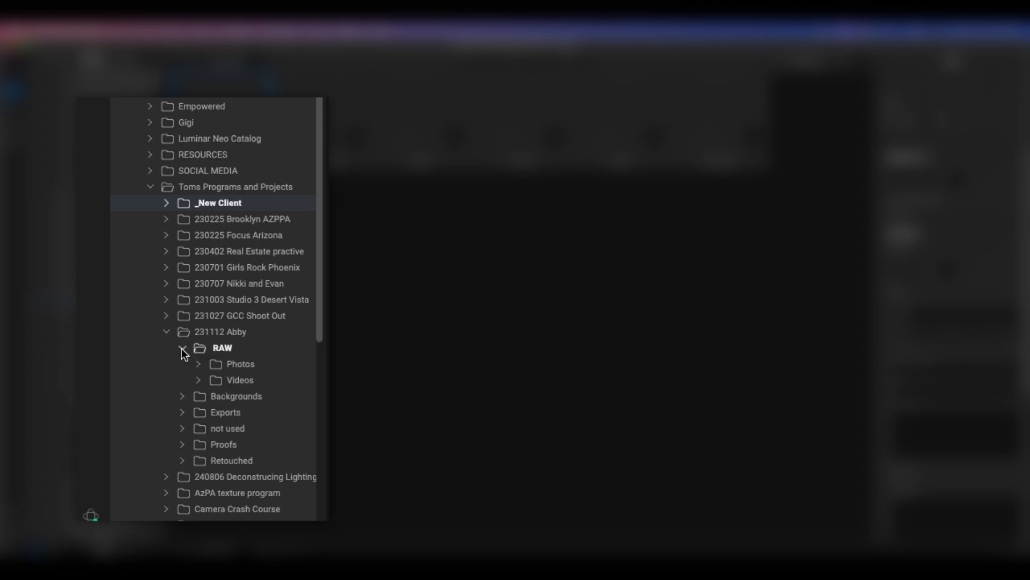
{"action": "left_click", "coordinate": [215, 364]}
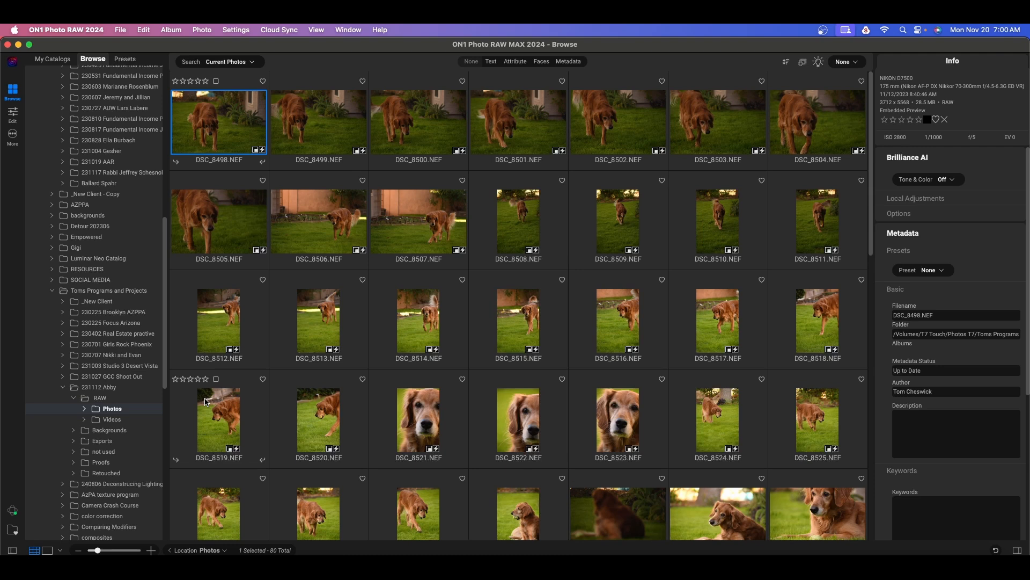
{"action": "scroll", "coordinate": [338, 397], "scroll_direction": "down", "scroll_amount": 10}
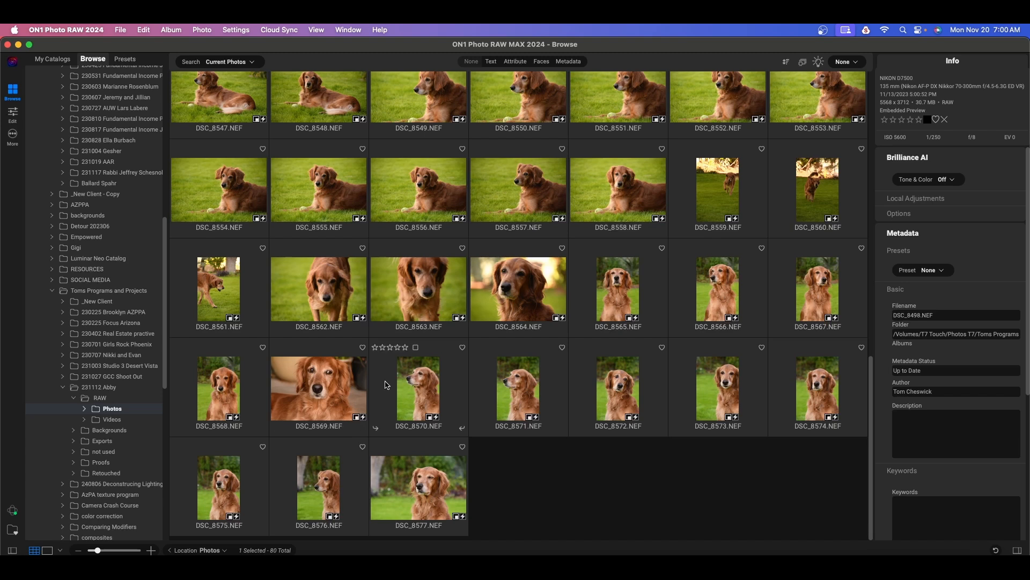
{"action": "scroll", "coordinate": [389, 381], "scroll_direction": "up", "scroll_amount": 7}
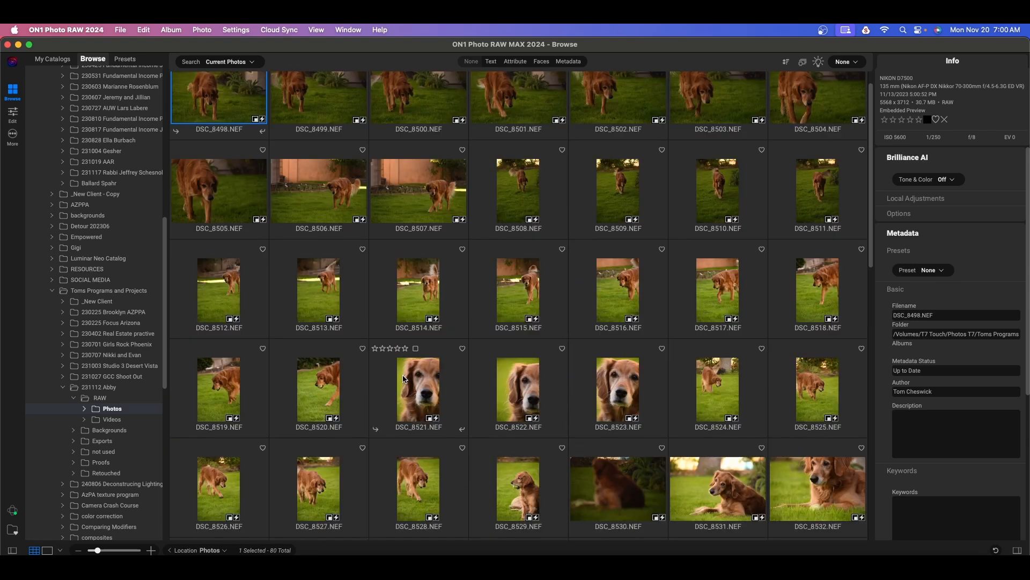
{"action": "scroll", "coordinate": [404, 379], "scroll_direction": "up", "scroll_amount": 1}
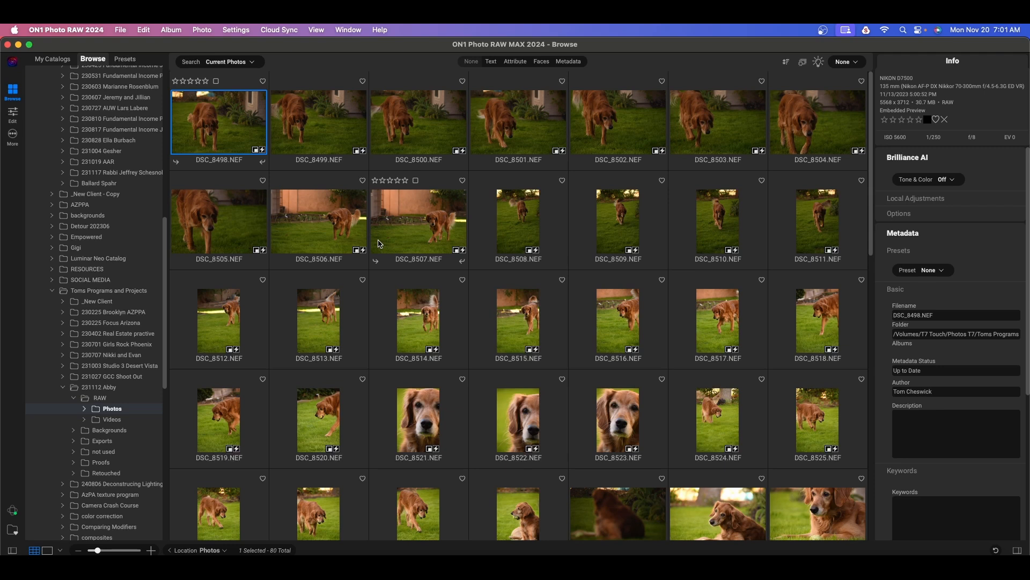
Rename all photos in the folder to the client's first name, an underscore and a two-digit sequence starting at 1
{"action": "key", "text": "cmd+a"}
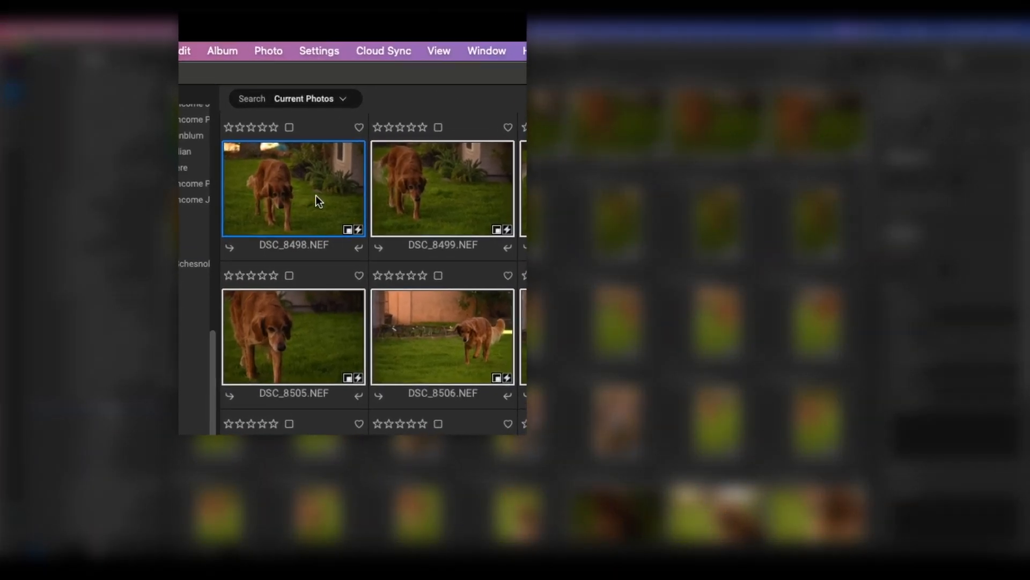
{"action": "right_click", "coordinate": [234, 126]}
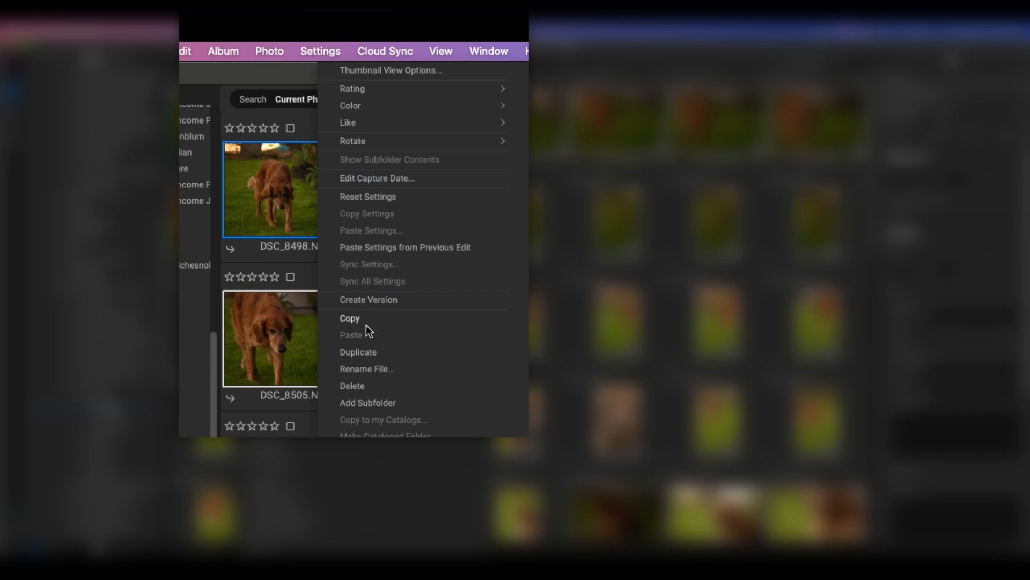
{"action": "left_click", "coordinate": [374, 369]}
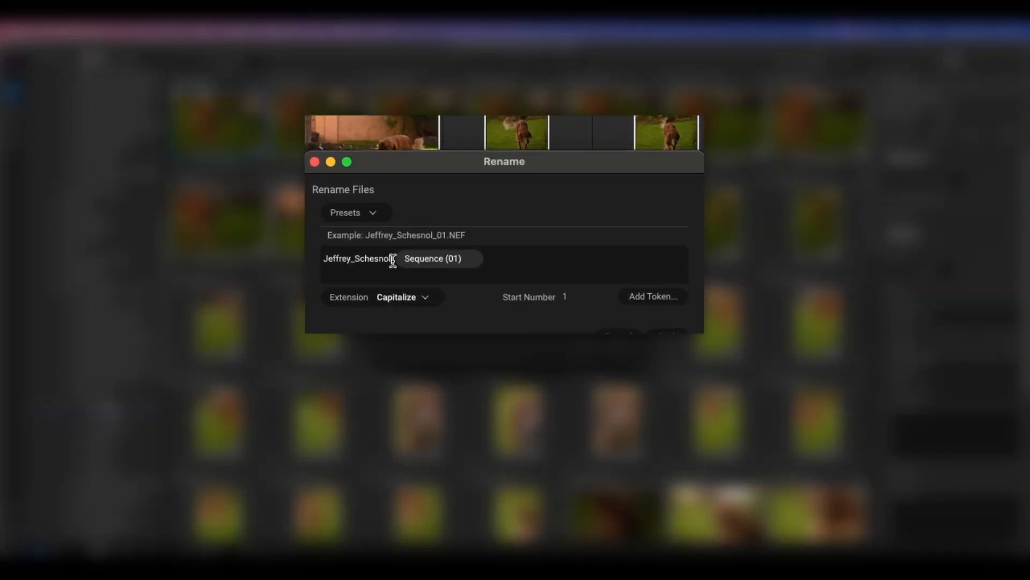
{"action": "left_click_drag", "start_coordinate": [437, 294], "coordinate": [377, 293]}
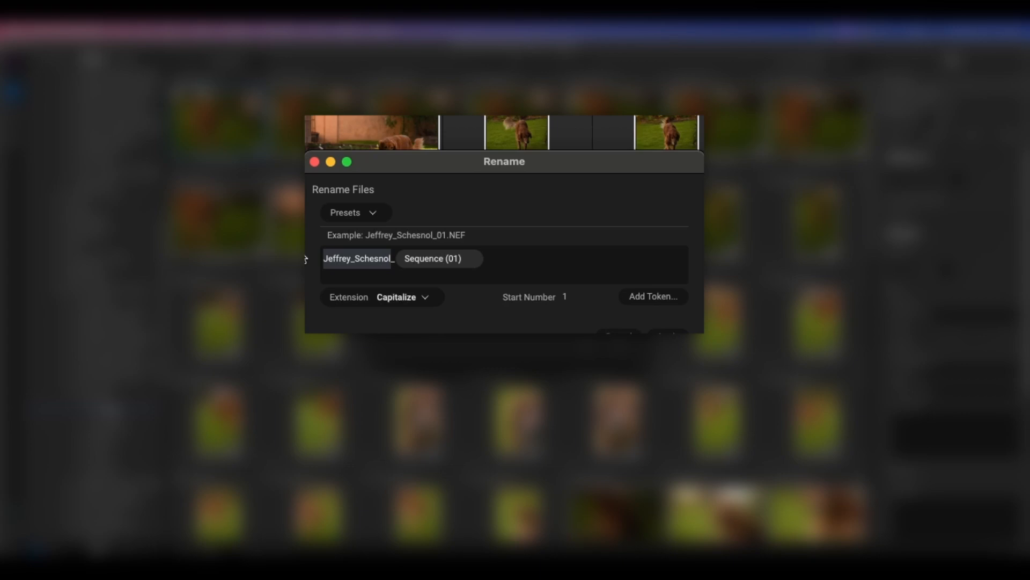
{"action": "type", "text": "Abby_"}
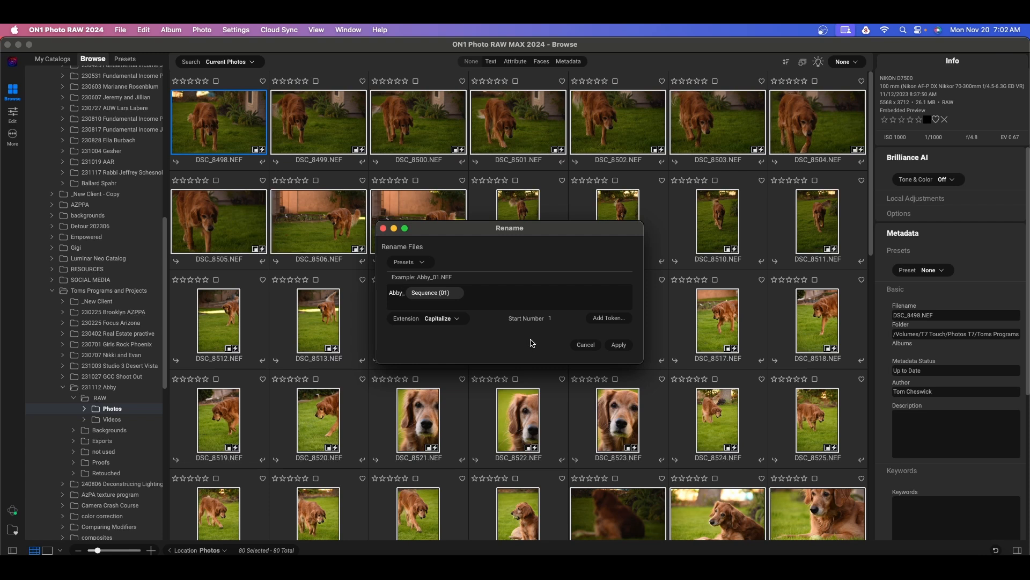
{"action": "left_click", "coordinate": [618, 347]}
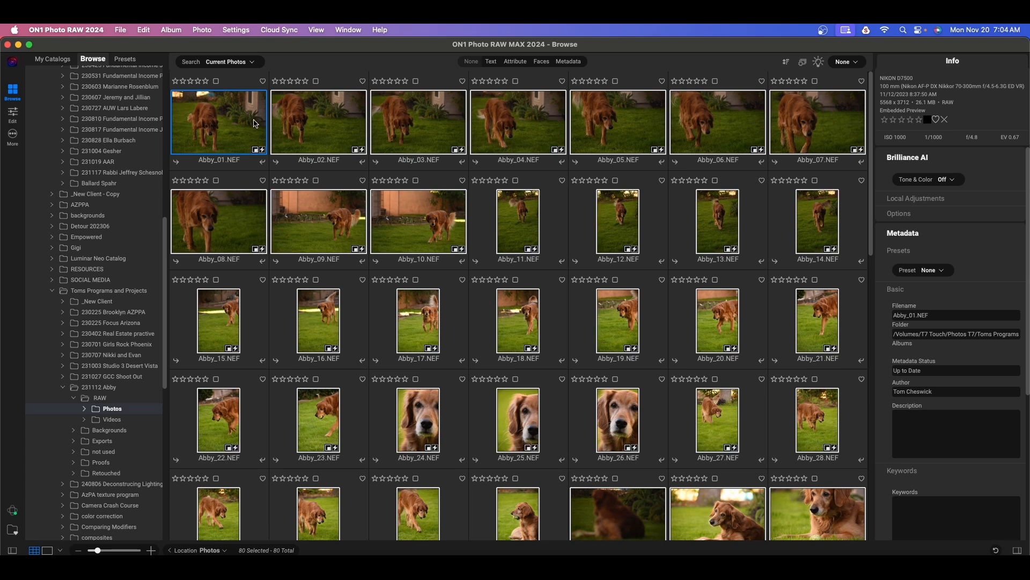
Deselect all photos and check the Group RAW Plus JPG setting
{"action": "key", "text": "super+d"}
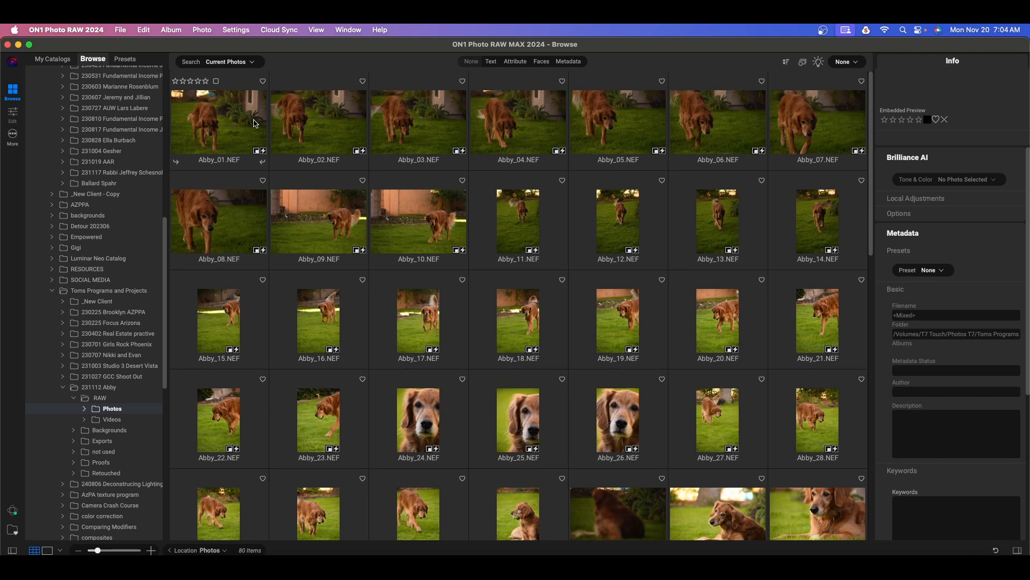
{"action": "left_click", "coordinate": [144, 29]}
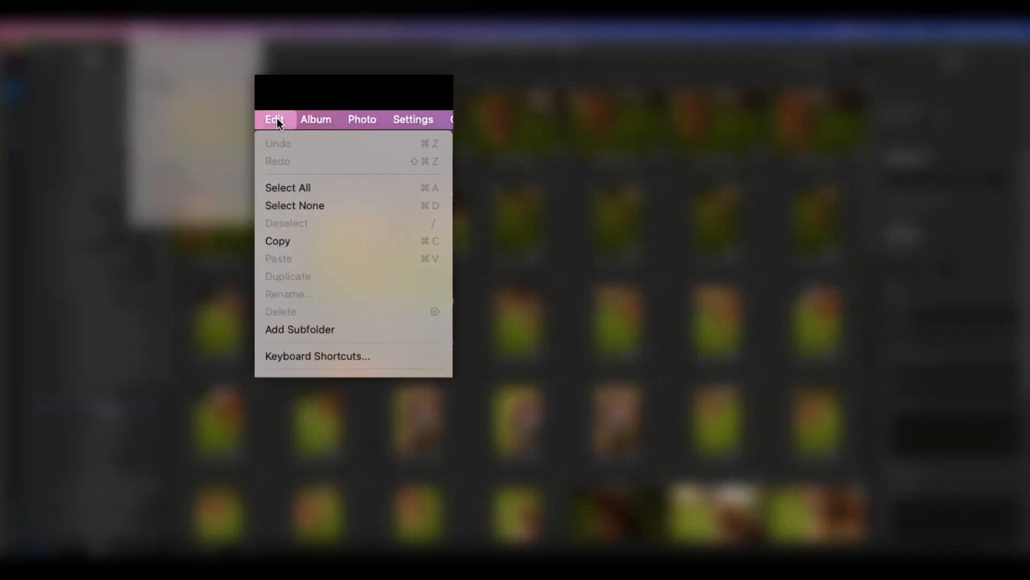
{"action": "left_click", "coordinate": [298, 209]}
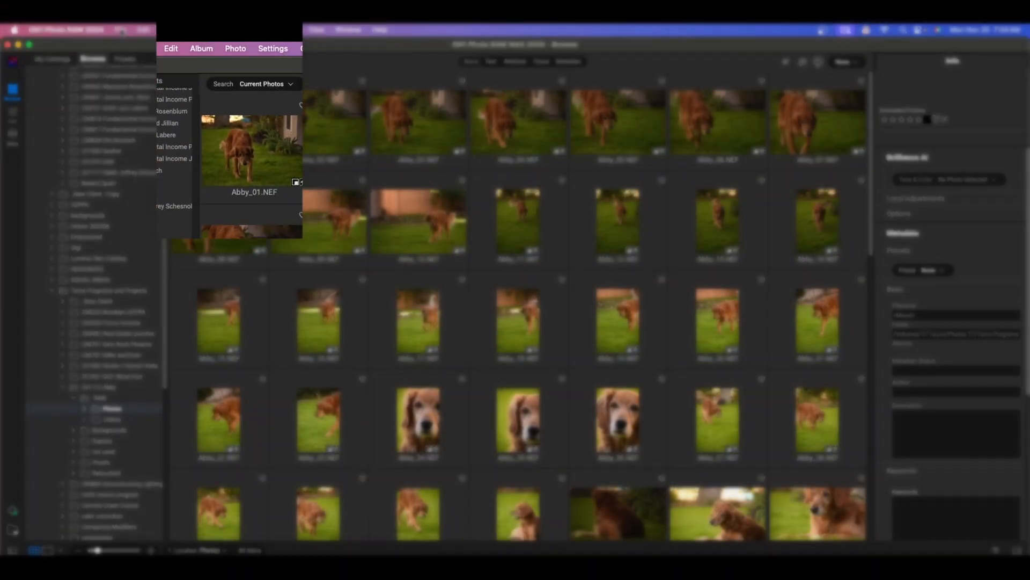
{"action": "left_click", "coordinate": [120, 31]}
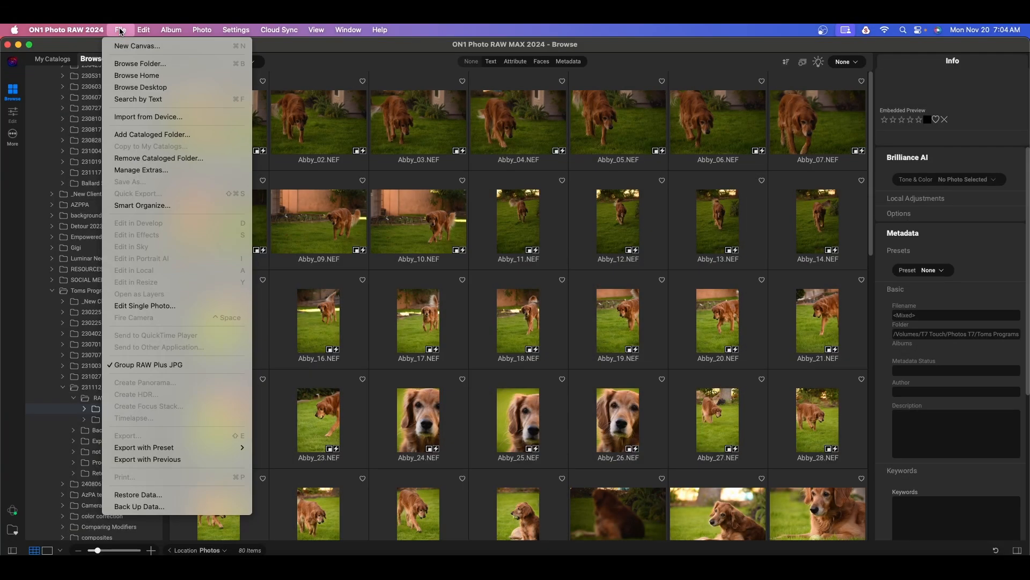
{"action": "left_click", "coordinate": [159, 367]}
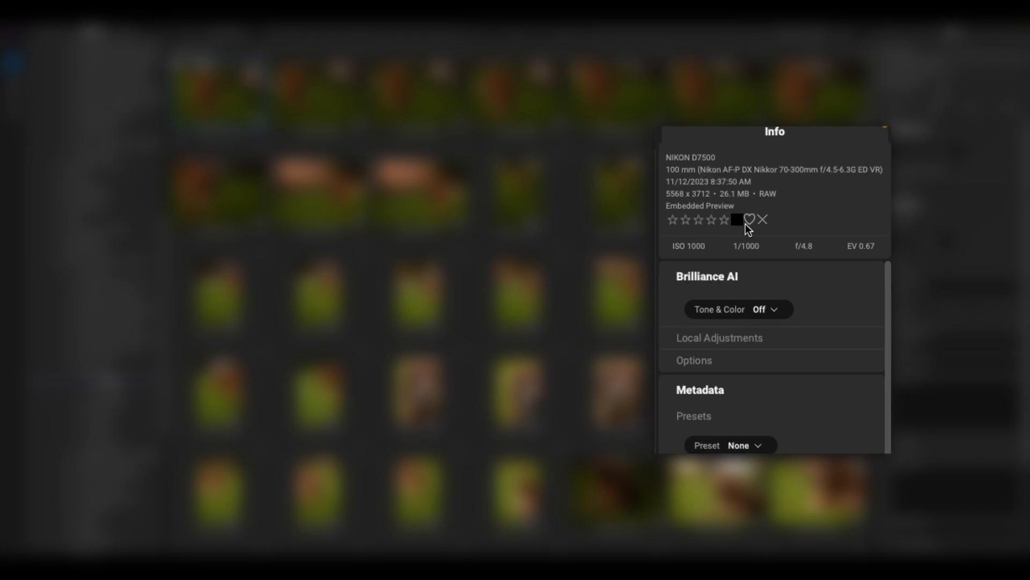
View the available color labels for the first photo without assigning one
{"action": "left_click", "coordinate": [736, 219]}
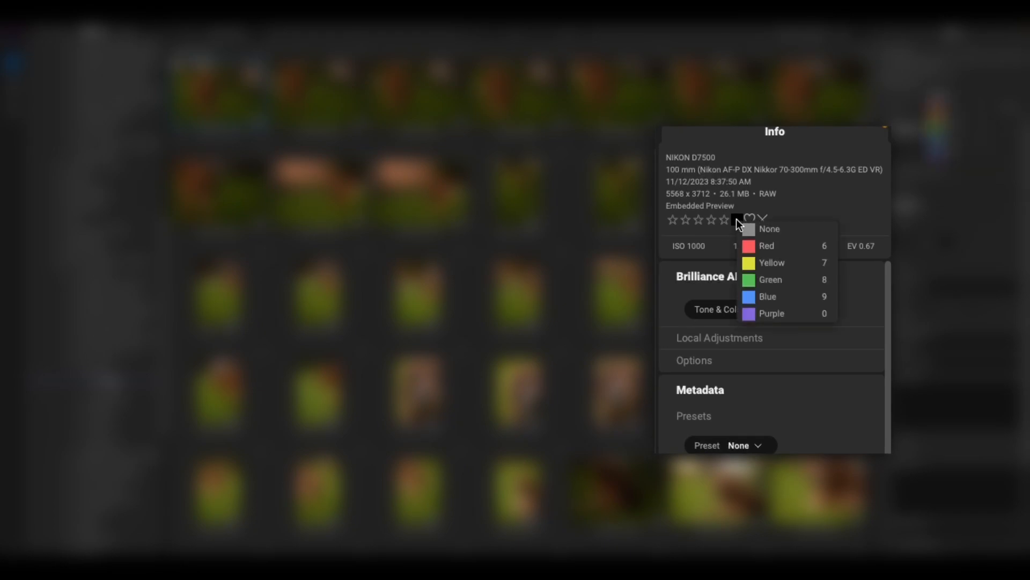
{"action": "left_click", "coordinate": [782, 218]}
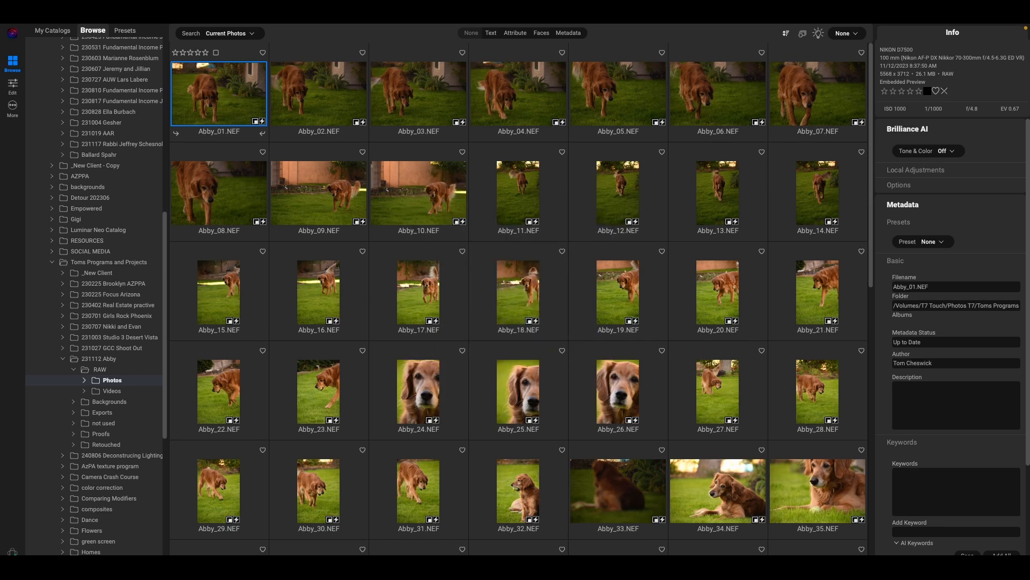
Open the first photo in the large single-photo view and browse forward to the ninth photo to judge each shot
{"action": "key", "text": "e"}
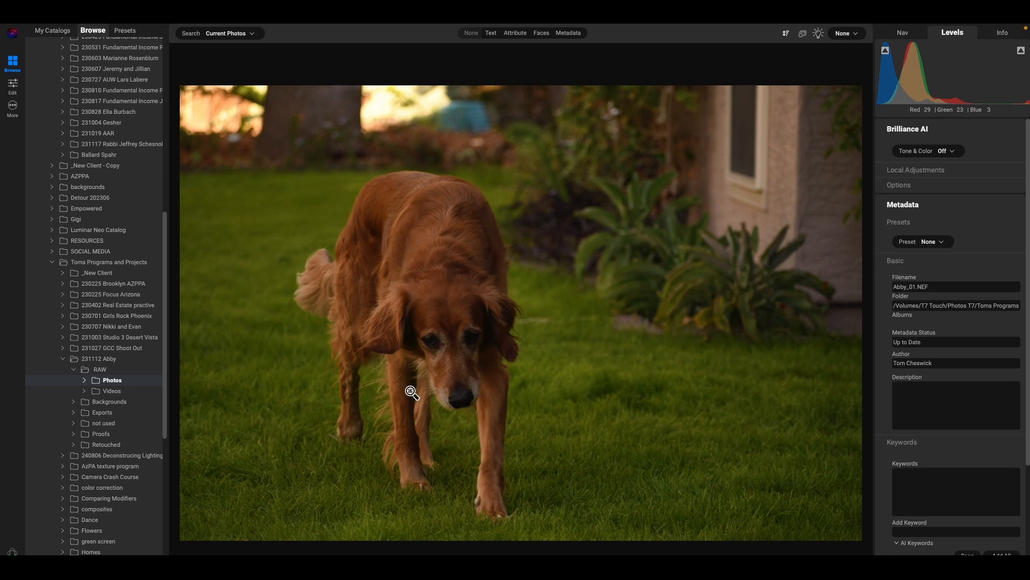
{"action": "key", "text": "Right"}
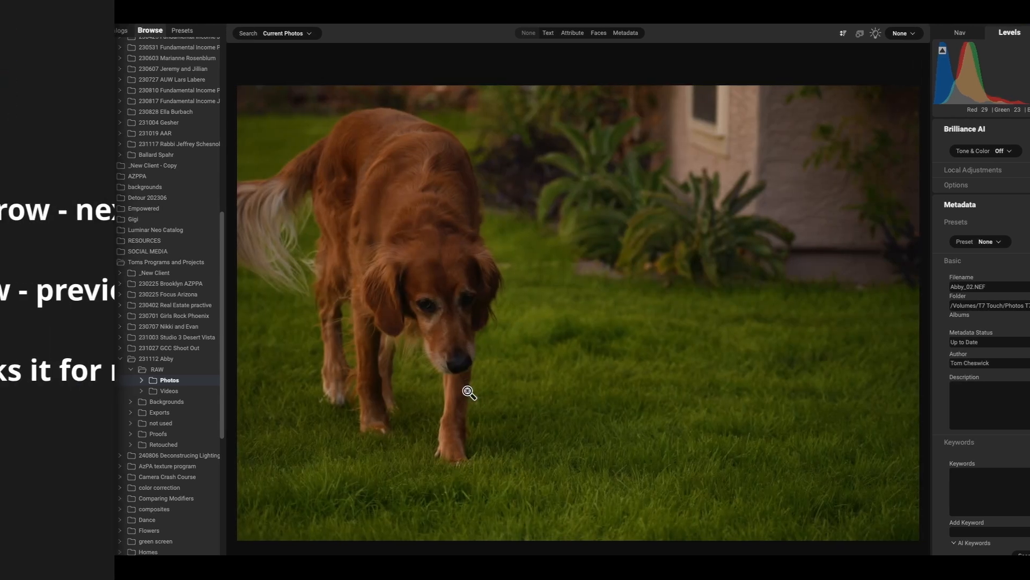
{"action": "key", "text": "Right"}
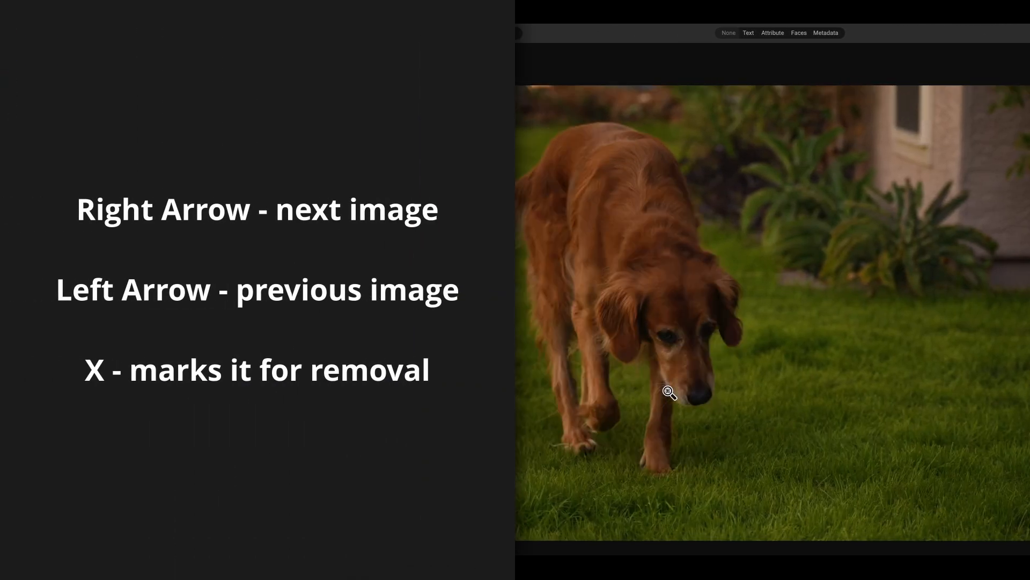
{"action": "key", "text": "Right"}
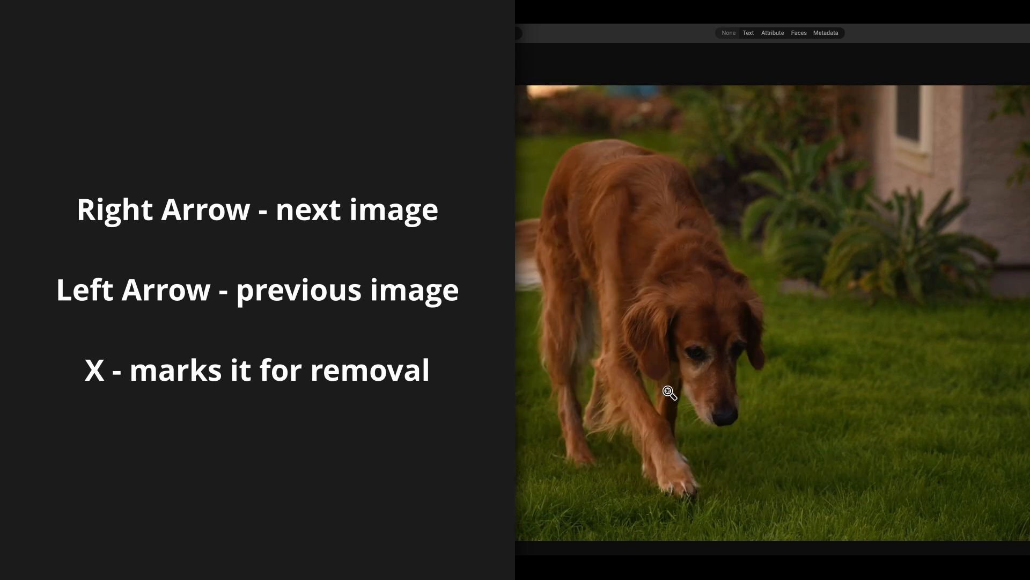
{"action": "key", "text": "Right"}
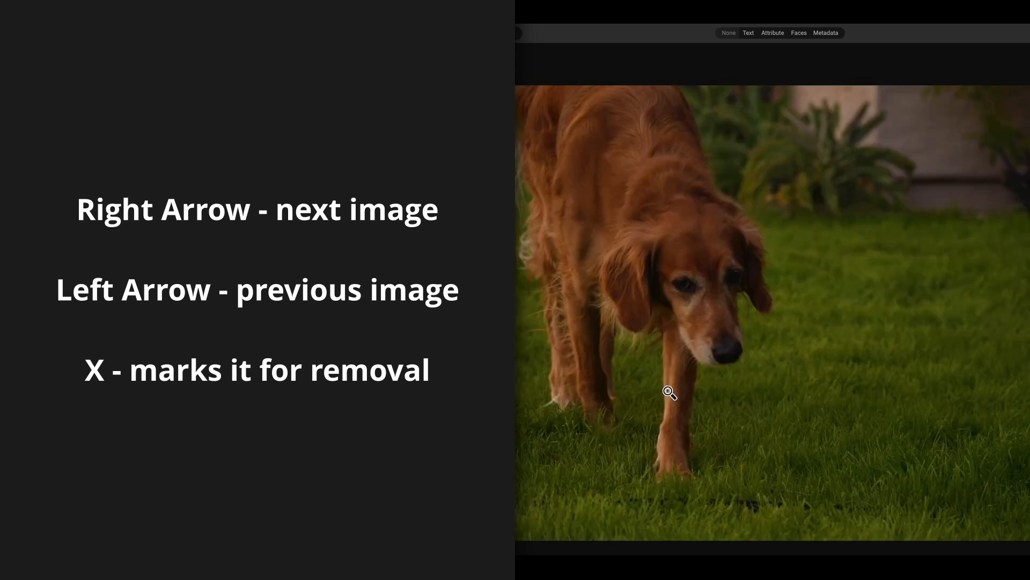
{"action": "key", "text": "Right"}
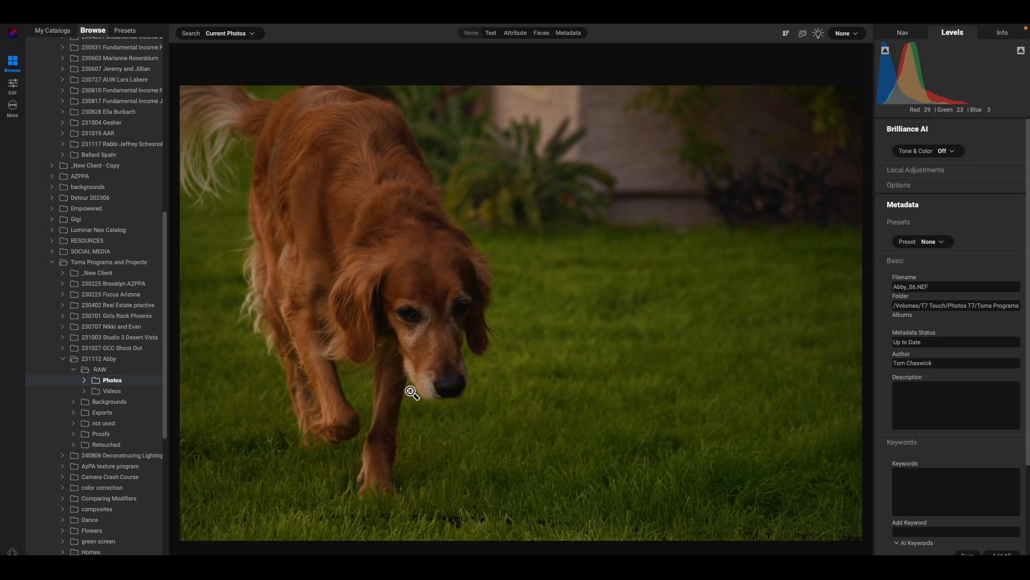
{"action": "key", "text": "Right"}
{"action": "key", "text": "Right"}
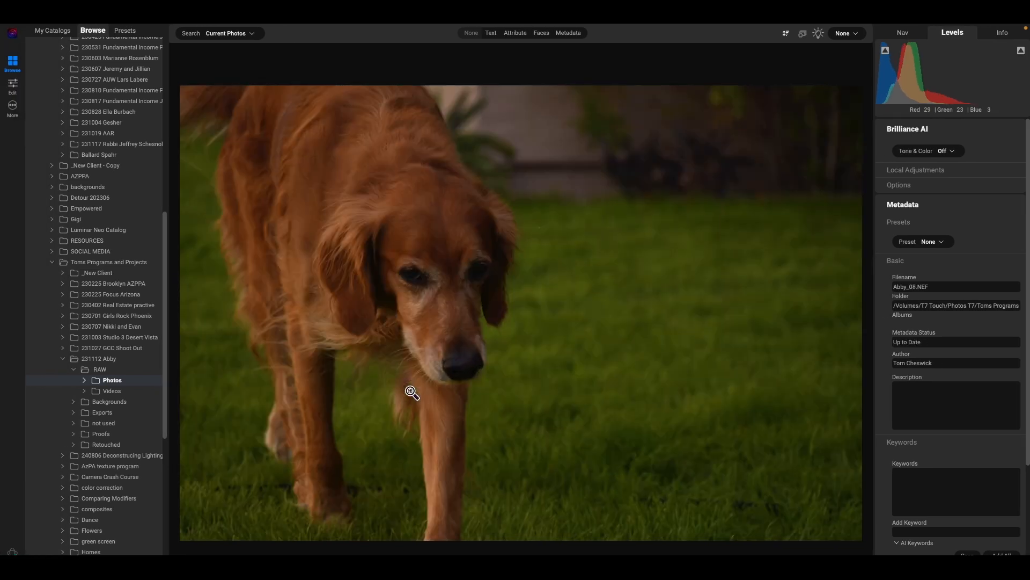
{"action": "key", "text": "Right"}
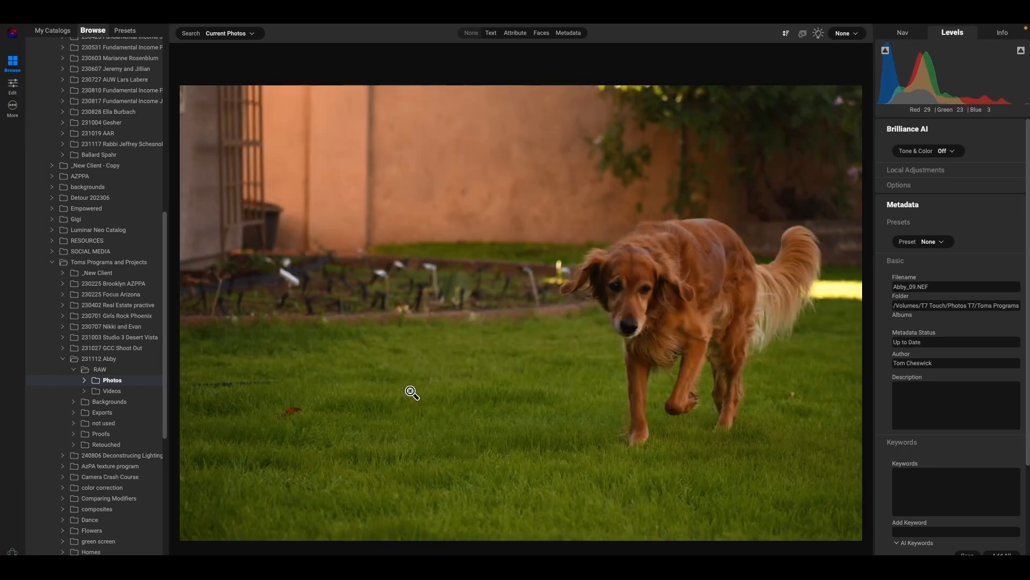
Compare the ninth and tenth photos, and continue reviewing the photos one by one up to number 17
{"action": "key", "text": "Right"}
{"action": "key", "text": "Left"}
{"action": "key", "text": "Right"}
{"action": "key", "text": "Right"}
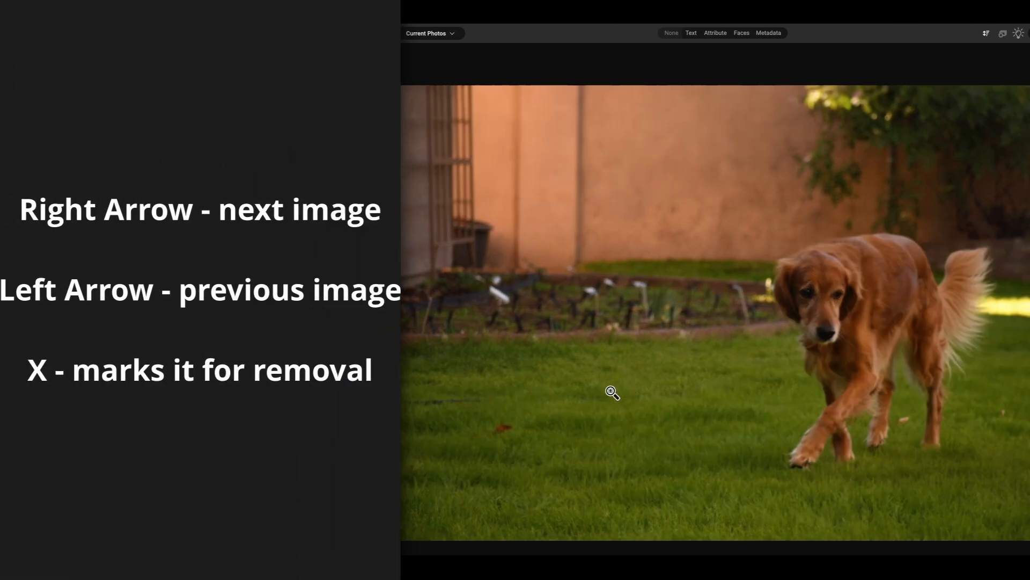
{"action": "key", "text": "Right"}
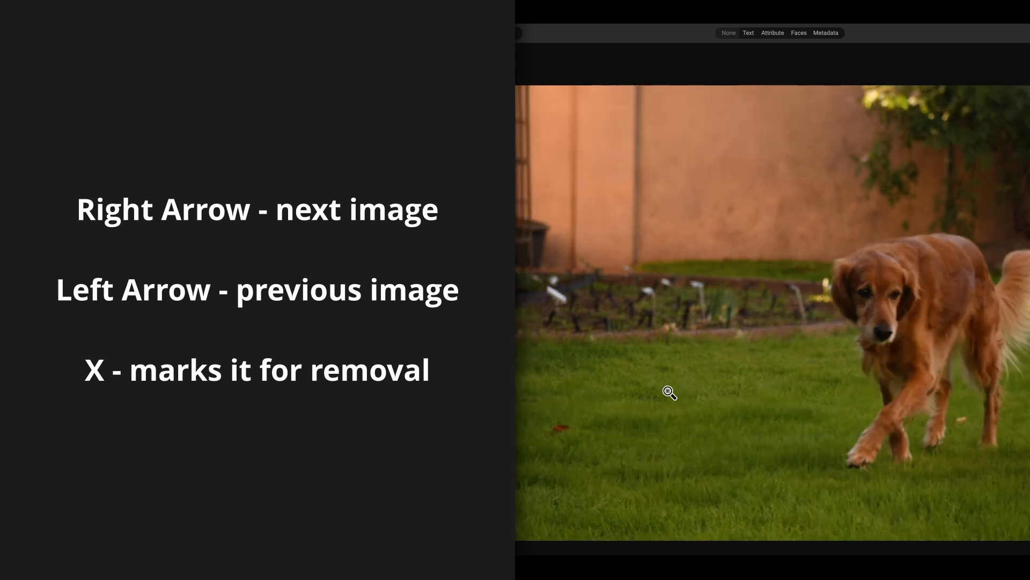
{"action": "key", "text": "Right"}
{"action": "key", "text": "Right"}
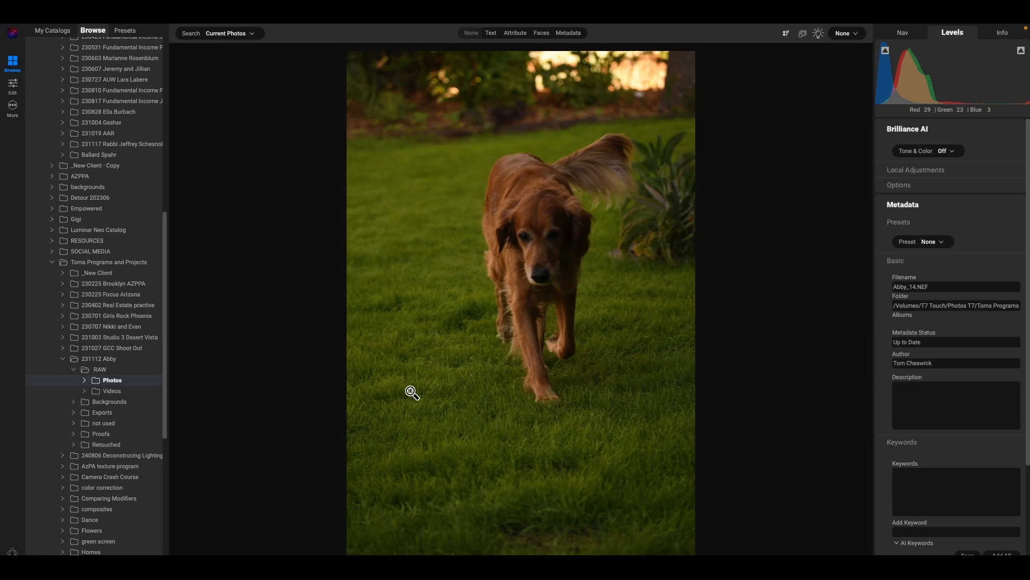
{"action": "key", "text": "Right"}
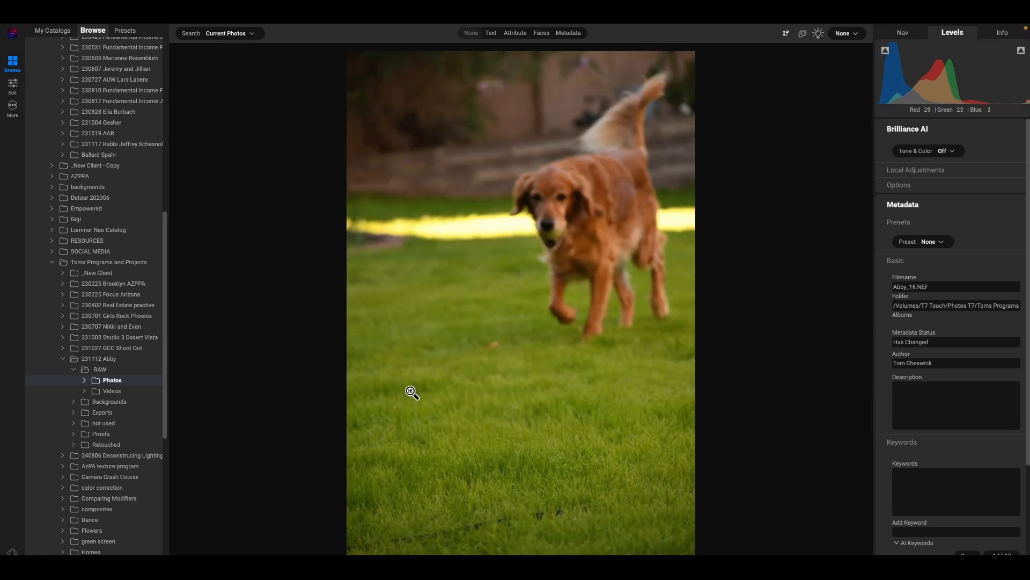
{"action": "key", "text": "Right"}
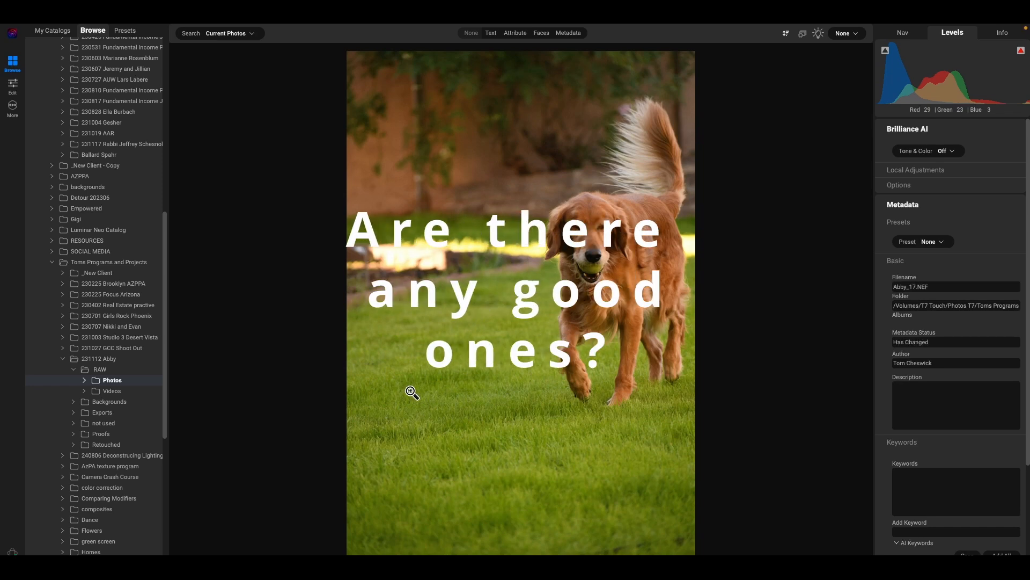
Review the dog photos one by one in the large view from number 18 through number 33
{"action": "key", "text": "Right"}
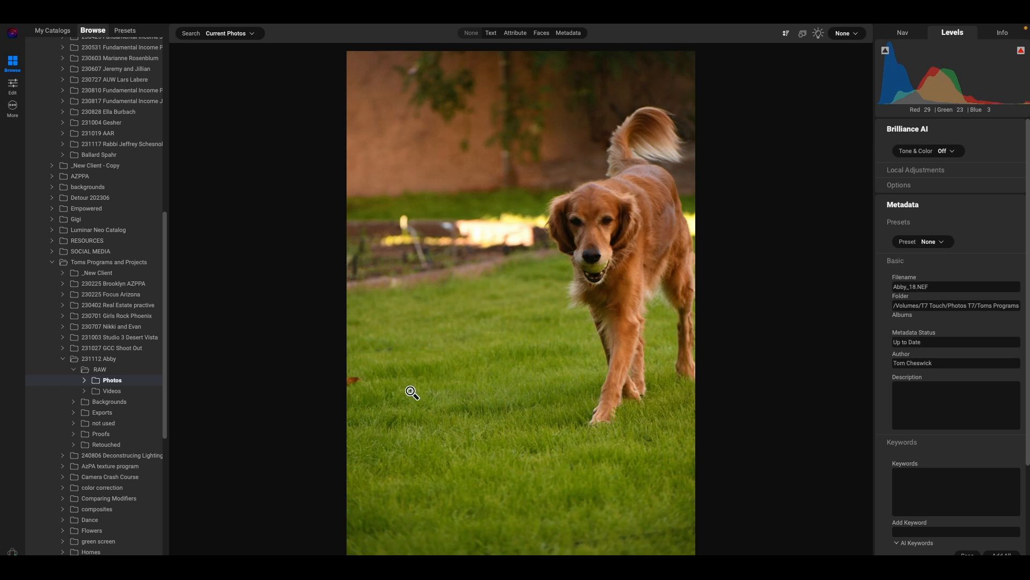
{"action": "key", "text": "Right"}
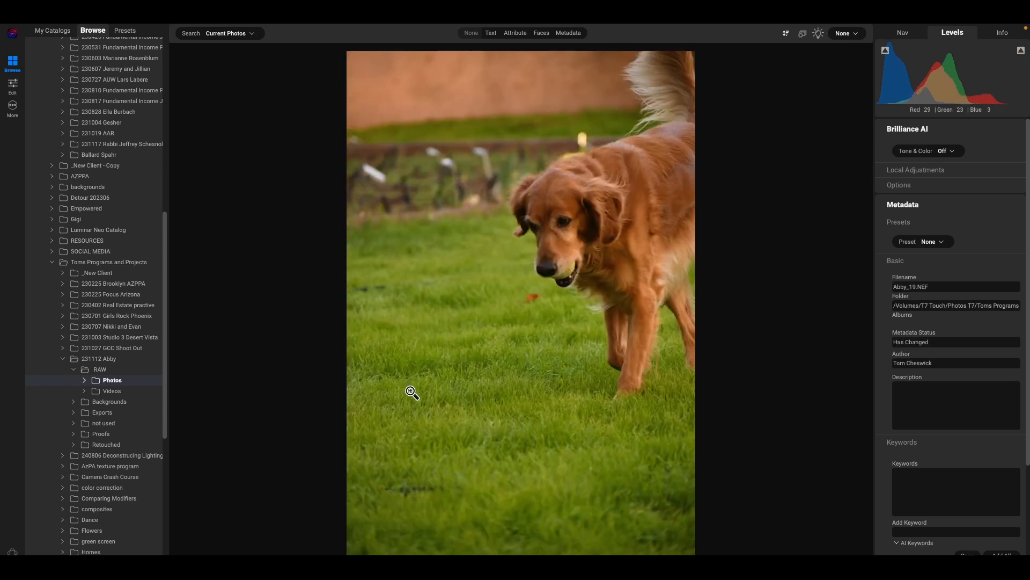
{"action": "key", "text": "Right"}
{"action": "key", "text": "Right"}
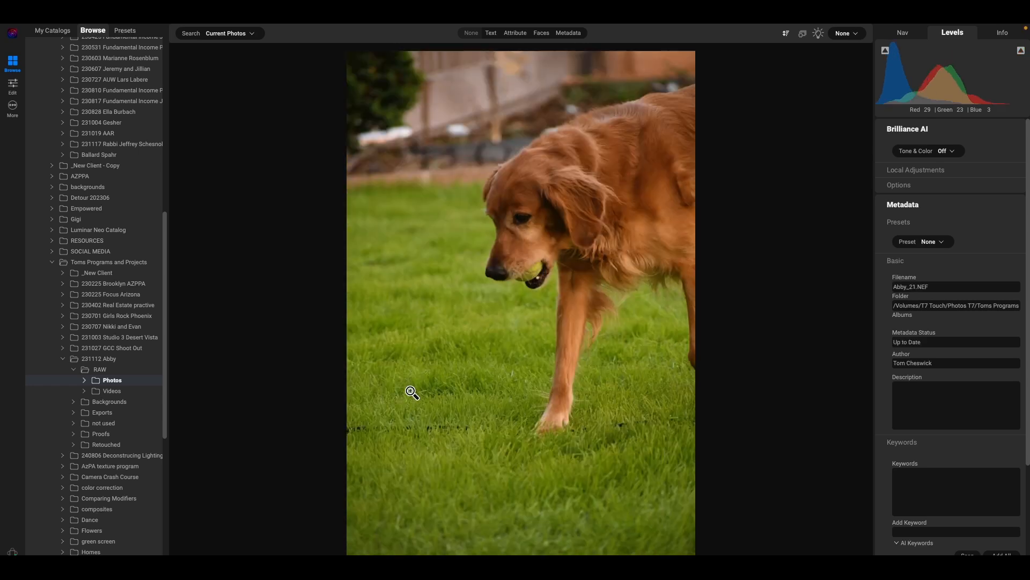
{"action": "key", "text": "Right"}
{"action": "key", "text": "Right"}
{"action": "key", "text": "Right"}
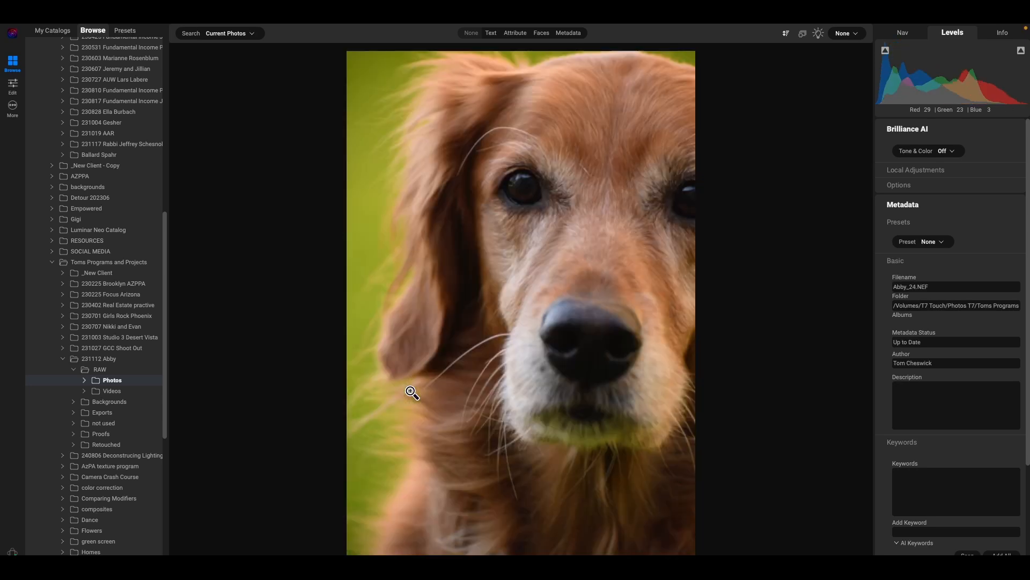
{"action": "key", "text": "Right"}
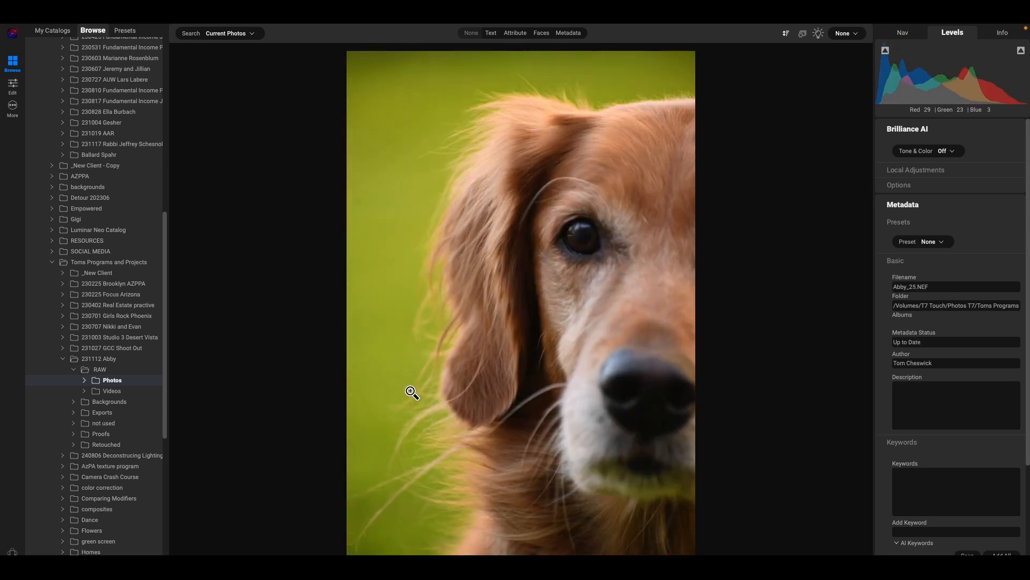
{"action": "key", "text": "Right"}
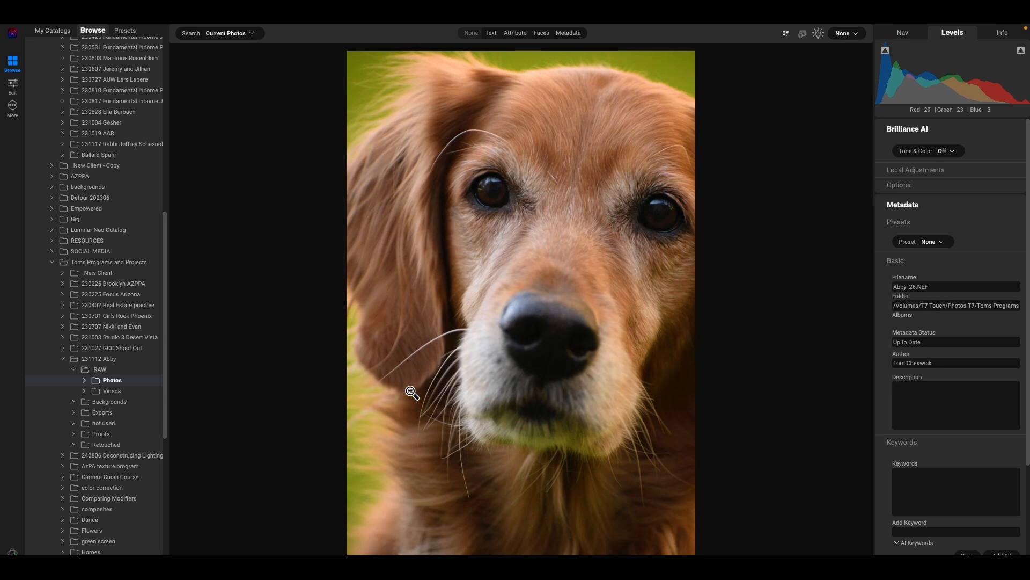
{"action": "key", "text": "Right"}
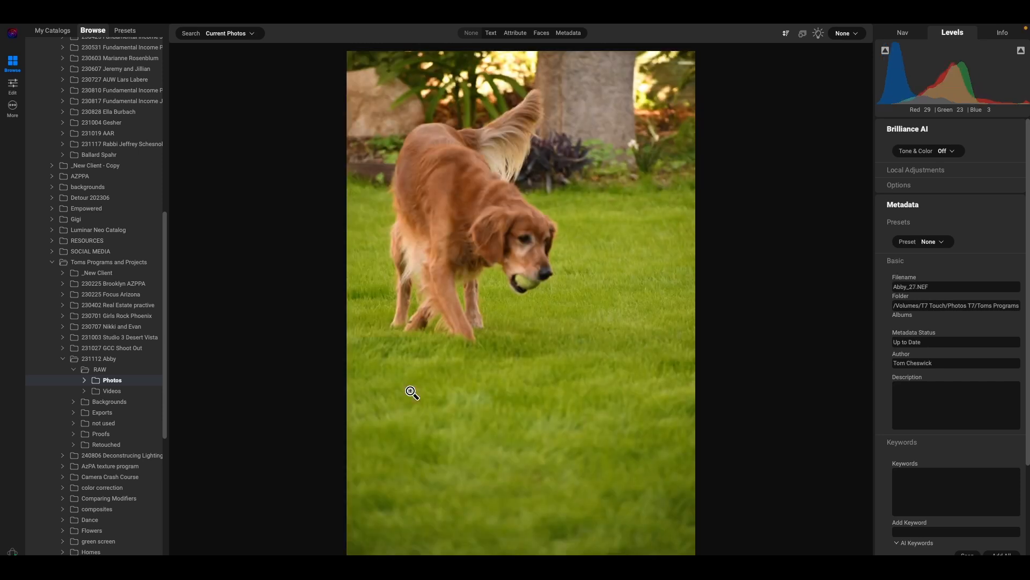
{"action": "key", "text": "Right"}
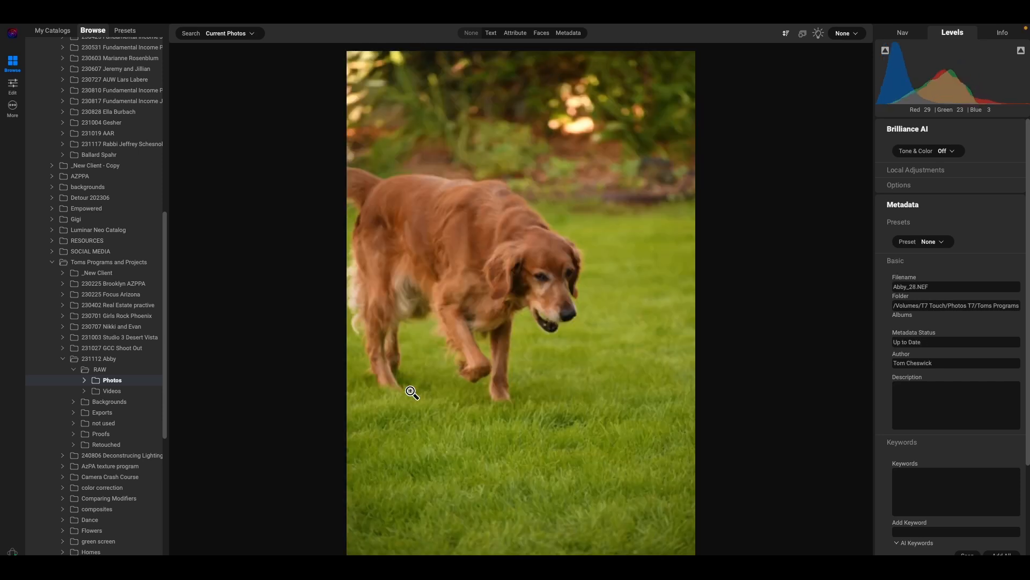
{"action": "key", "text": "Right"}
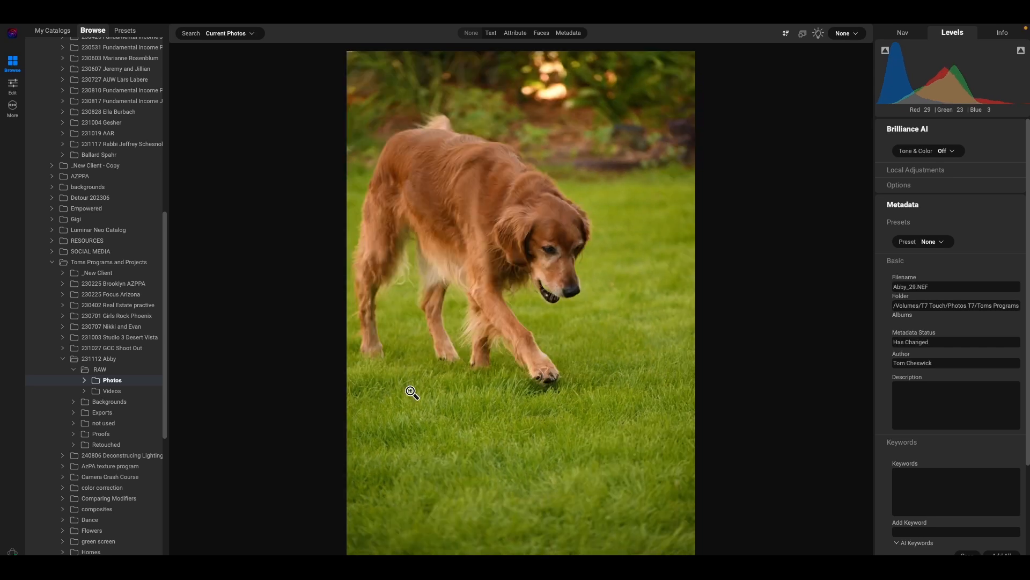
{"action": "key", "text": "Right"}
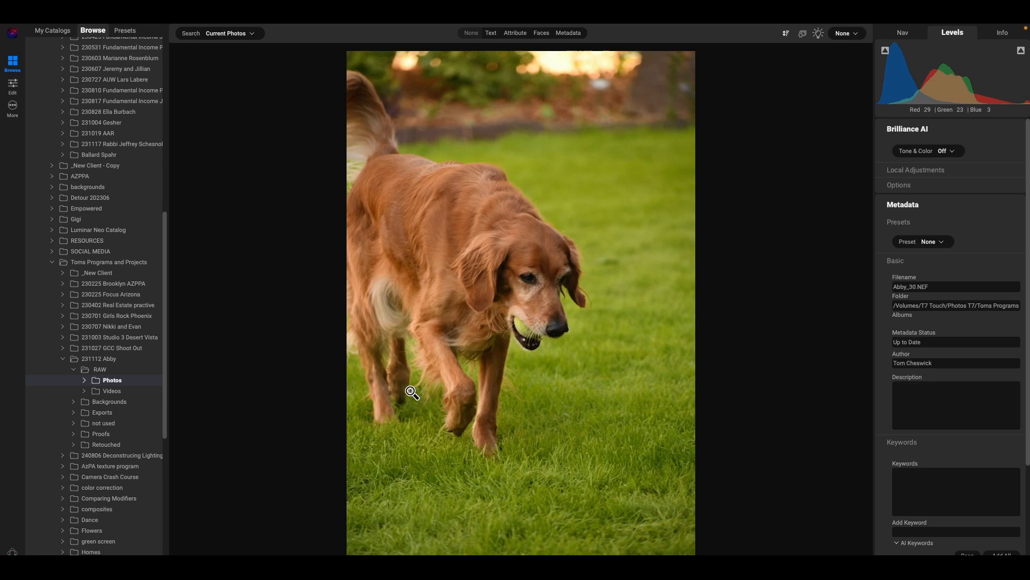
{"action": "key", "text": "Right"}
{"action": "key", "text": "Right"}
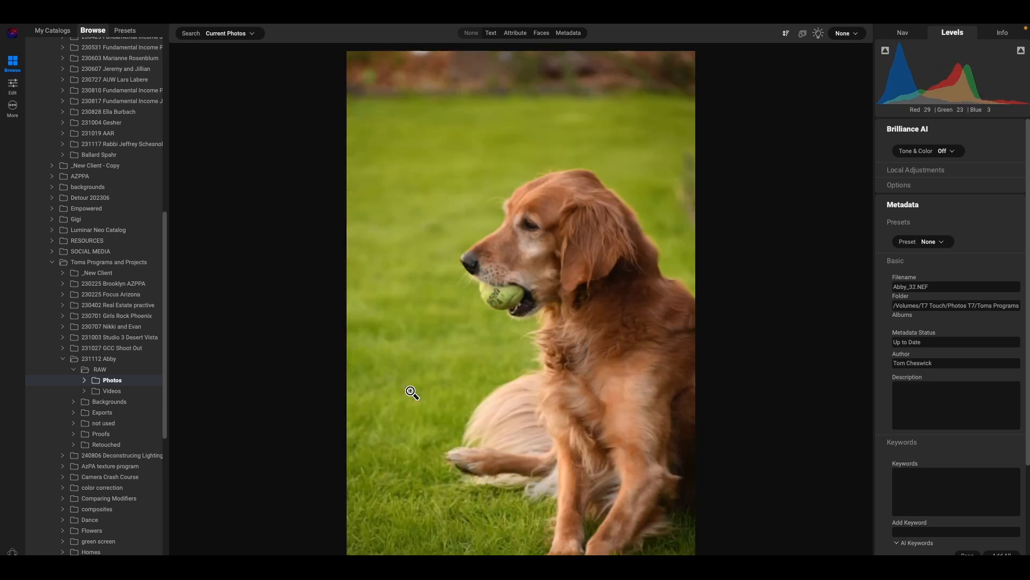
{"action": "left_click", "coordinate": [80, 563]}
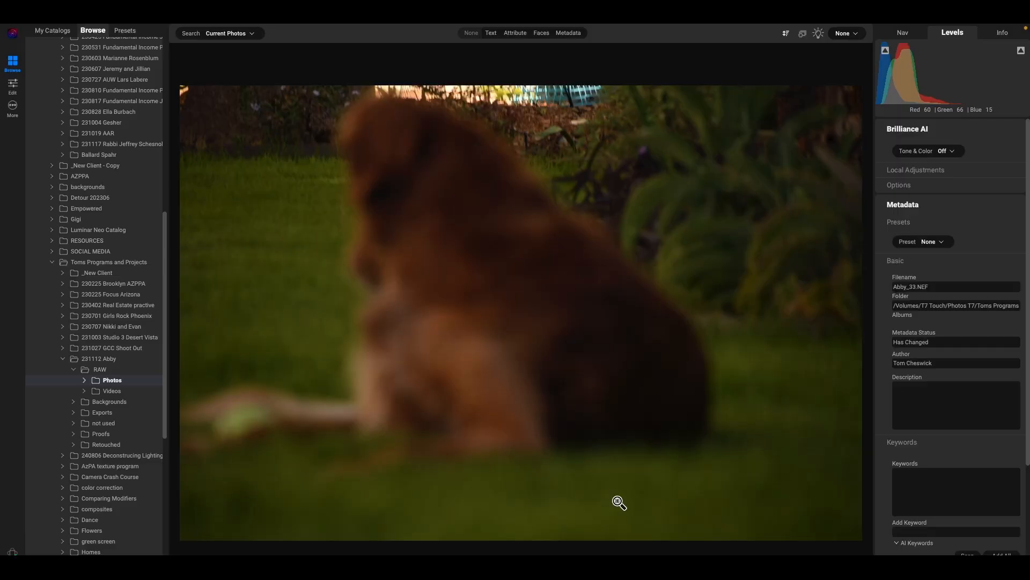
Continue judging the shots of the dog lying on the grass, from photo 34 through photo 45
{"action": "key", "text": "Right"}
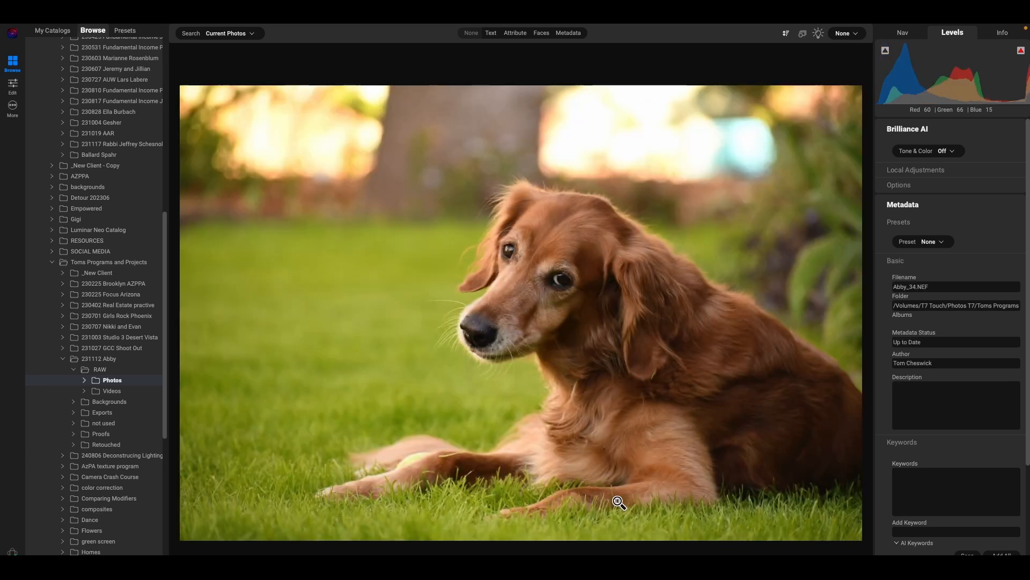
{"action": "key", "text": "Right"}
{"action": "key", "text": "Right"}
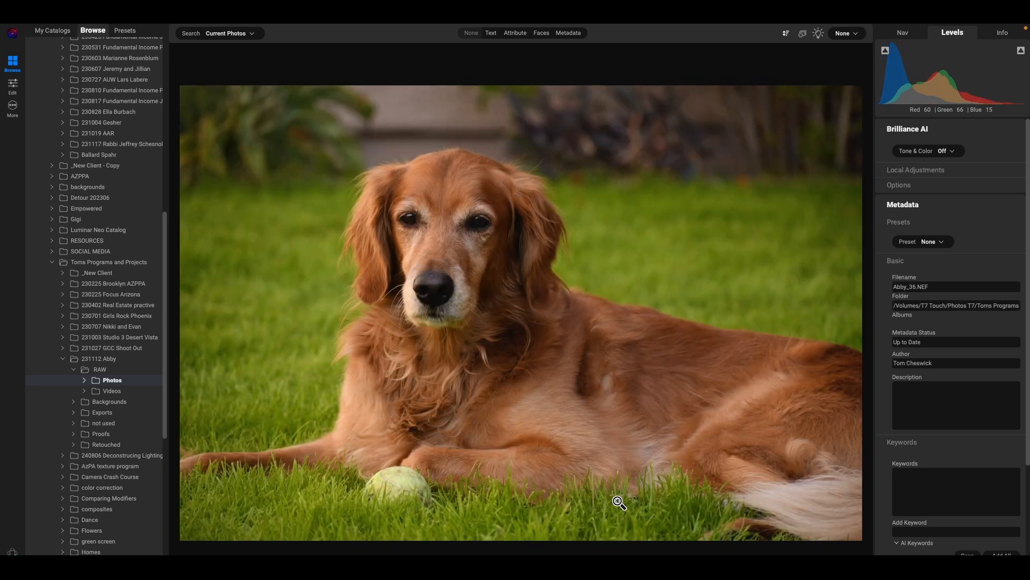
{"action": "key", "text": "Right"}
{"action": "key", "text": "Right"}
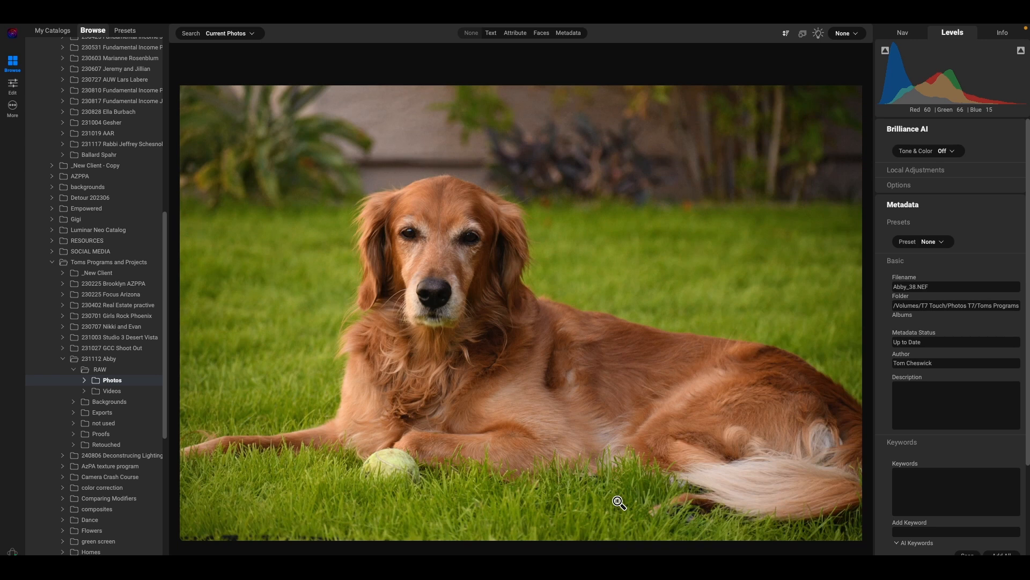
{"action": "key", "text": "Right"}
{"action": "key", "text": "Right"}
{"action": "key", "text": "Right"}
{"action": "key", "text": "Right"}
{"action": "key", "text": "Right"}
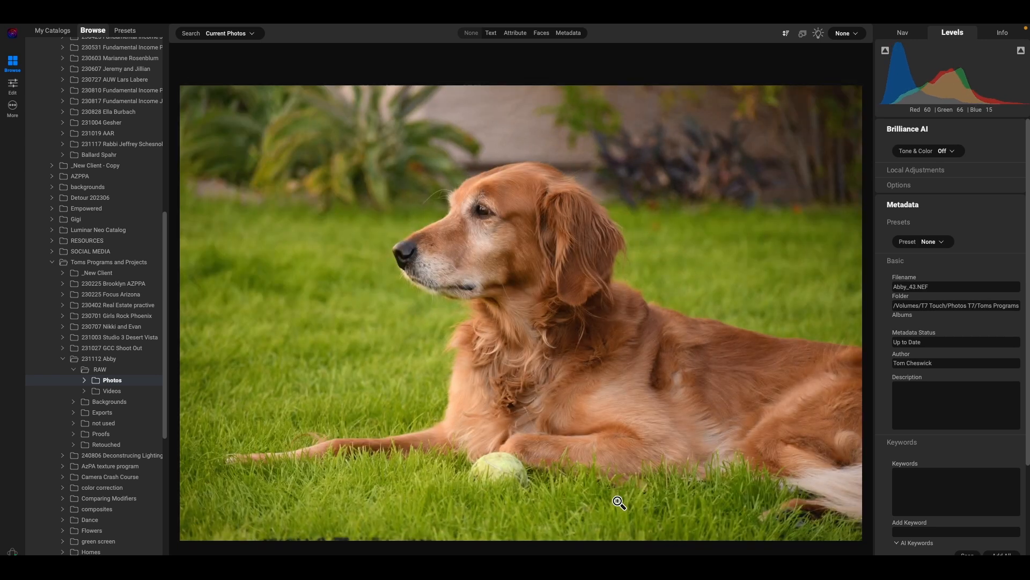
{"action": "key", "text": "Right"}
{"action": "key", "text": "Right"}
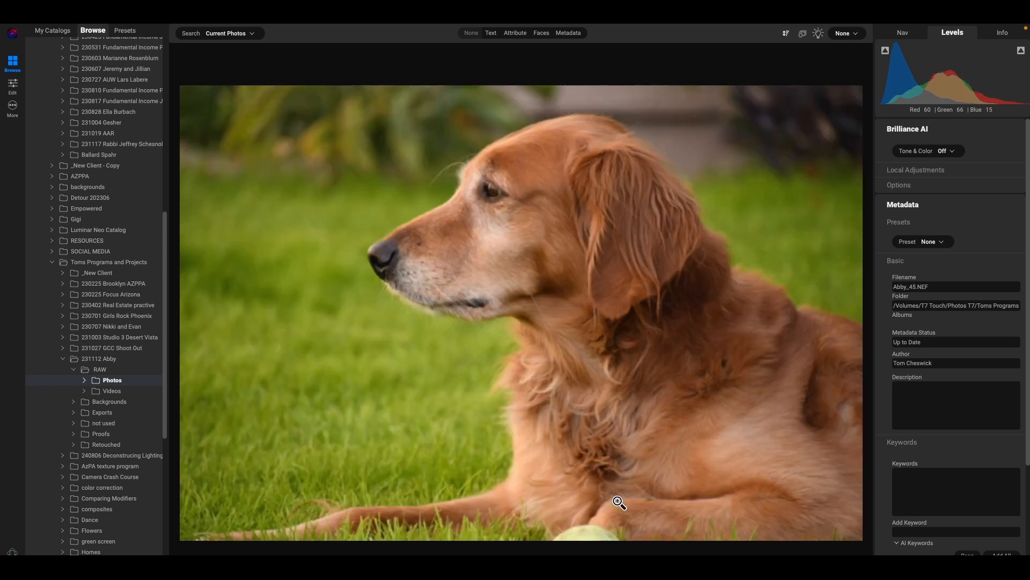
Compare photo 45 with photo 44, and continue reviewing the profile shots up to number 50
{"action": "key", "text": "Left"}
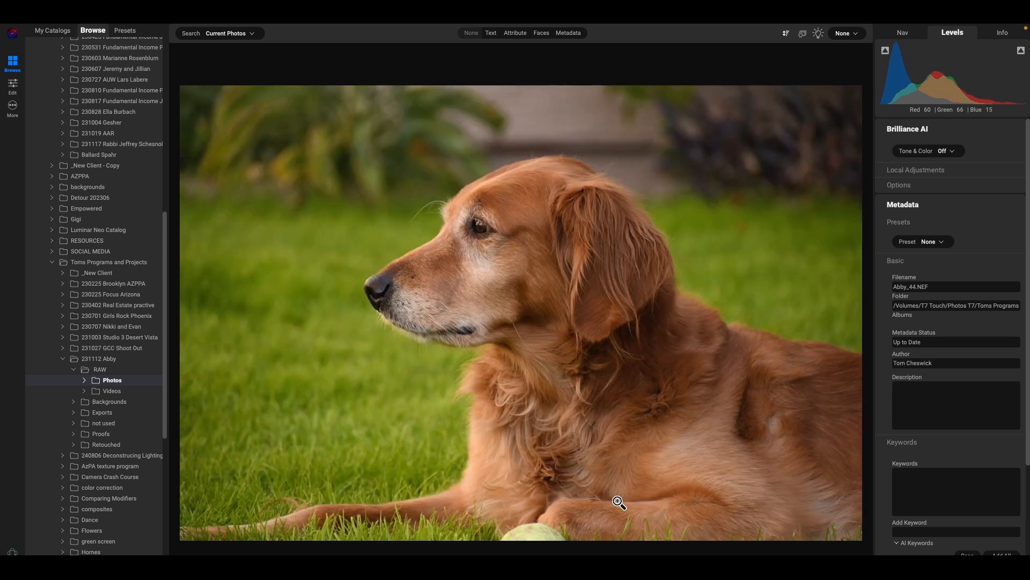
{"action": "key", "text": "Right"}
{"action": "key", "text": "Right"}
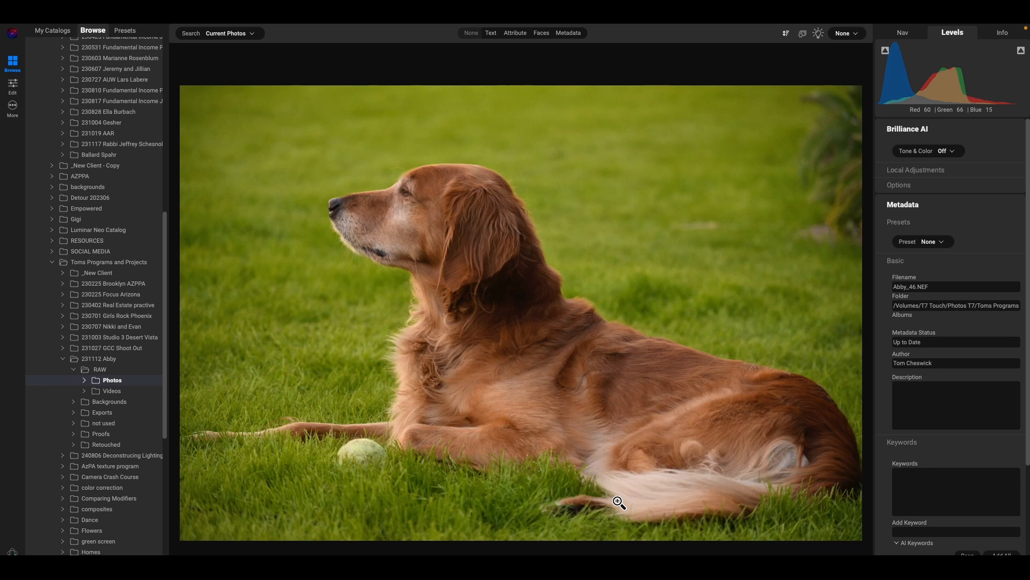
{"action": "key", "text": "Right"}
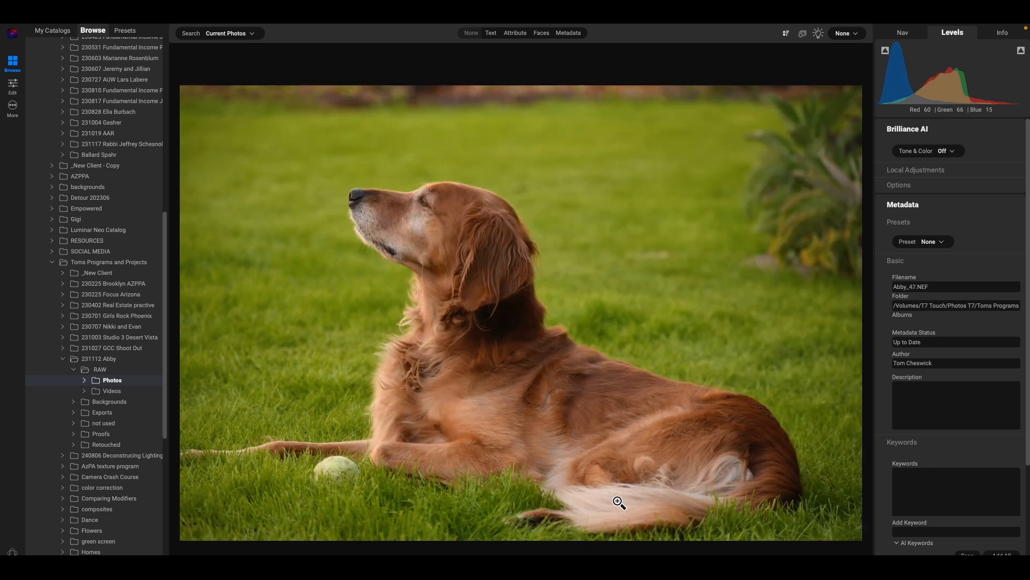
{"action": "key", "text": "Right"}
{"action": "key", "text": "Right"}
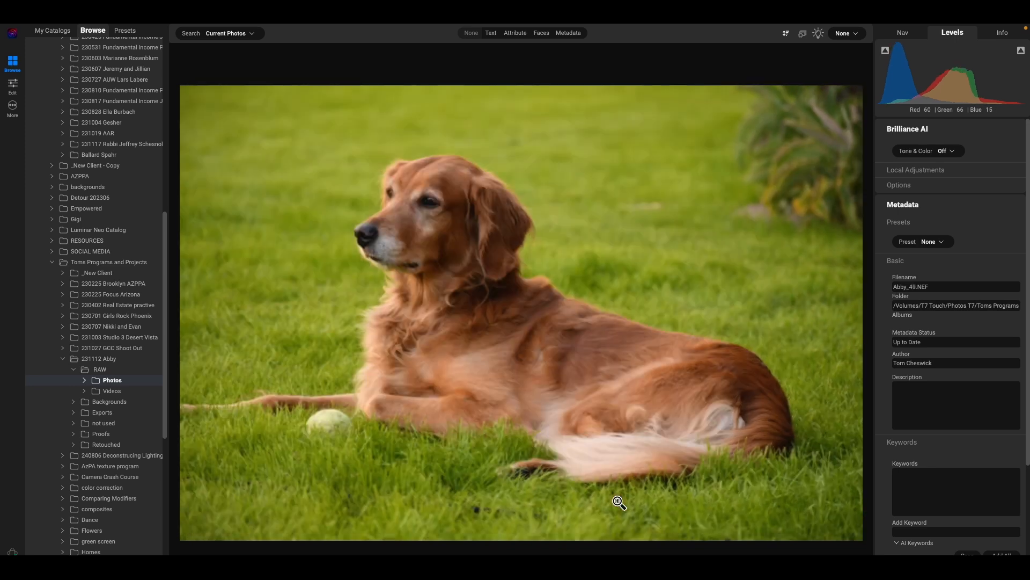
{"action": "key", "text": "Right"}
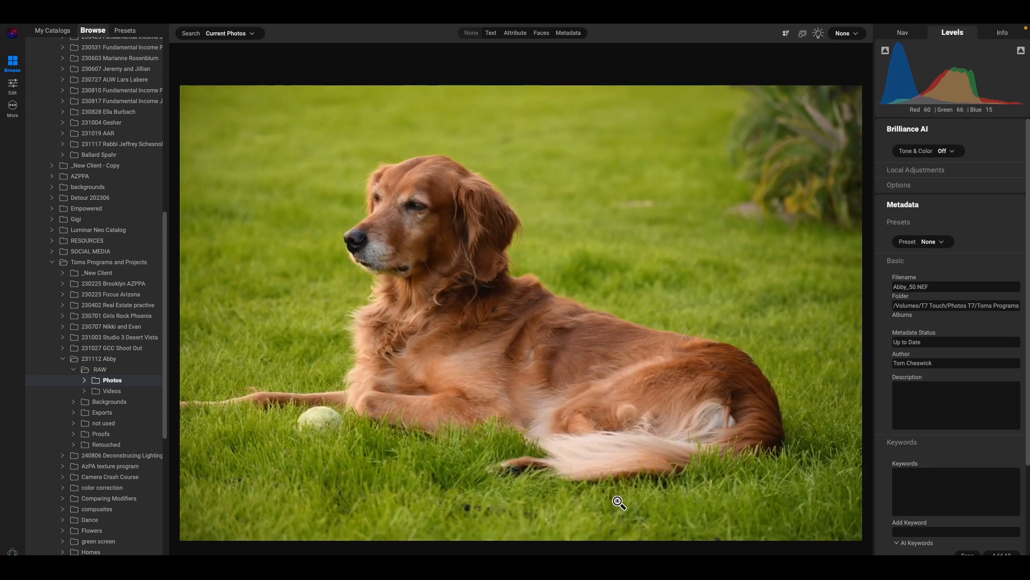
Mark photo 50 as a pick and compare the similar close-up poses in photos 52 to 54
{"action": "key", "text": "p"}
{"action": "key", "text": "Right"}
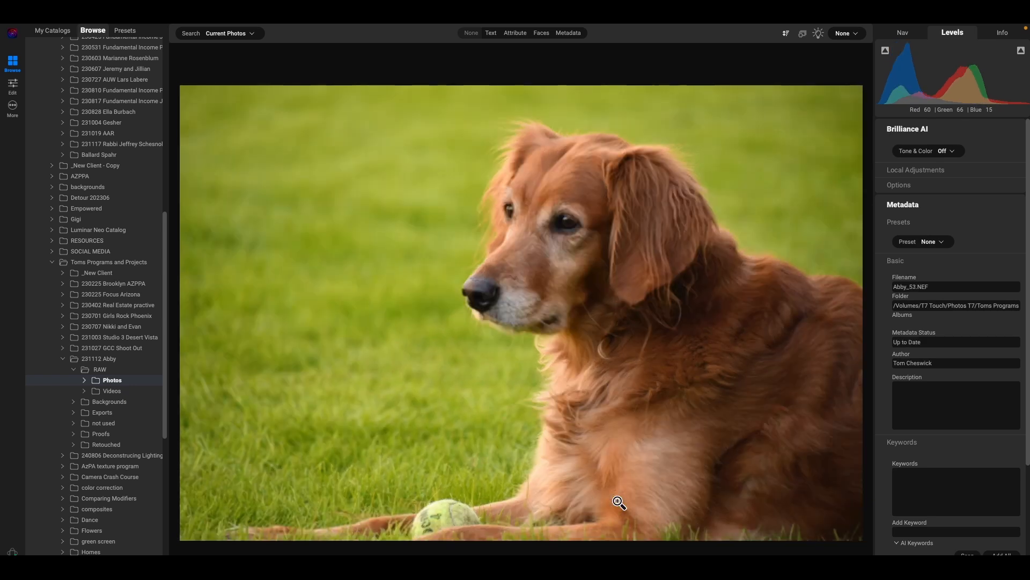
{"action": "key", "text": "Right"}
{"action": "key", "text": "Left"}
{"action": "key", "text": "Right"}
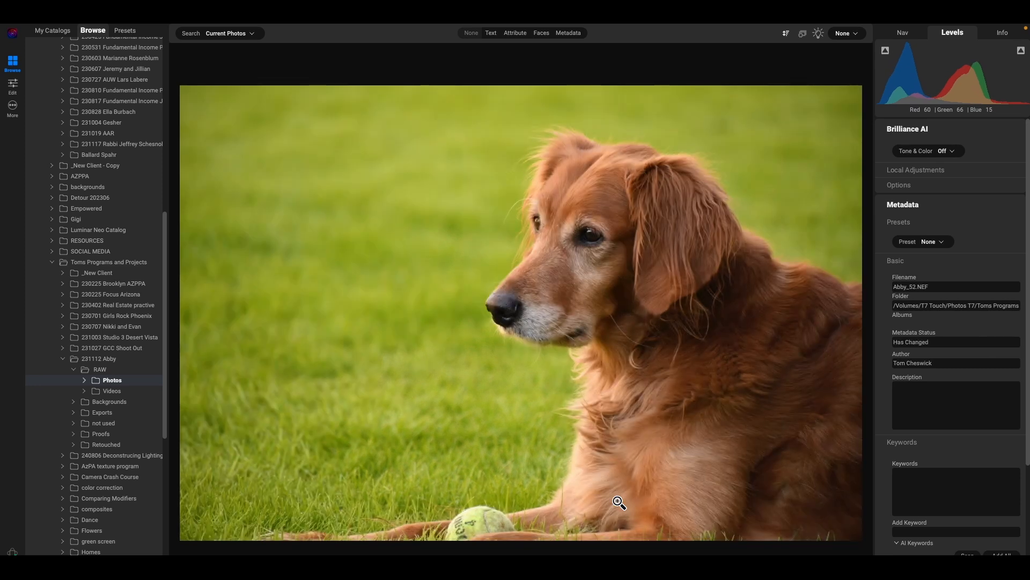
{"action": "key", "text": "Right"}
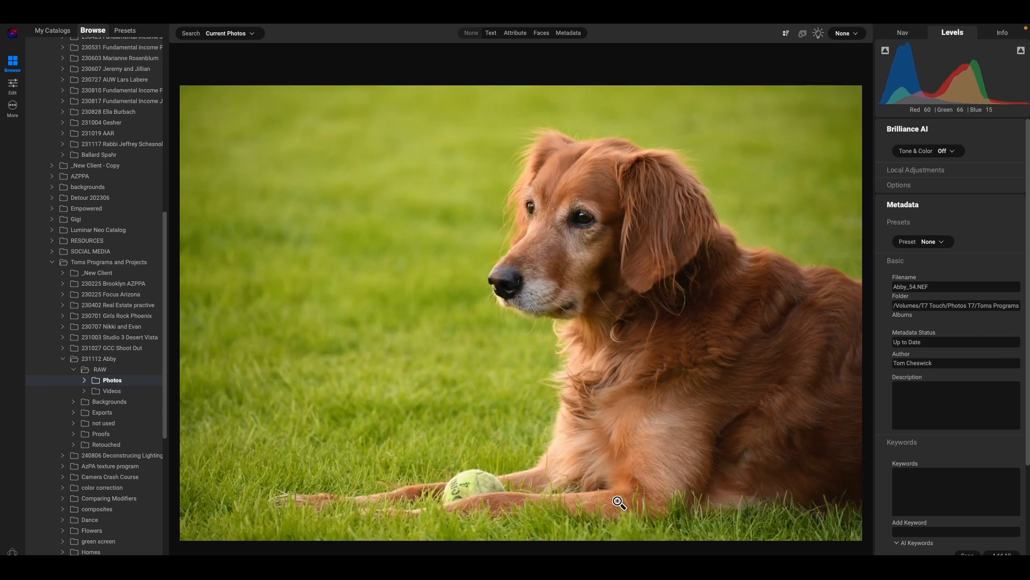
Compare photo 54 with the next shot, and continue reviewing past number 57 to the portrait in photo 73
{"action": "key", "text": "Right"}
{"action": "key", "text": "Left"}
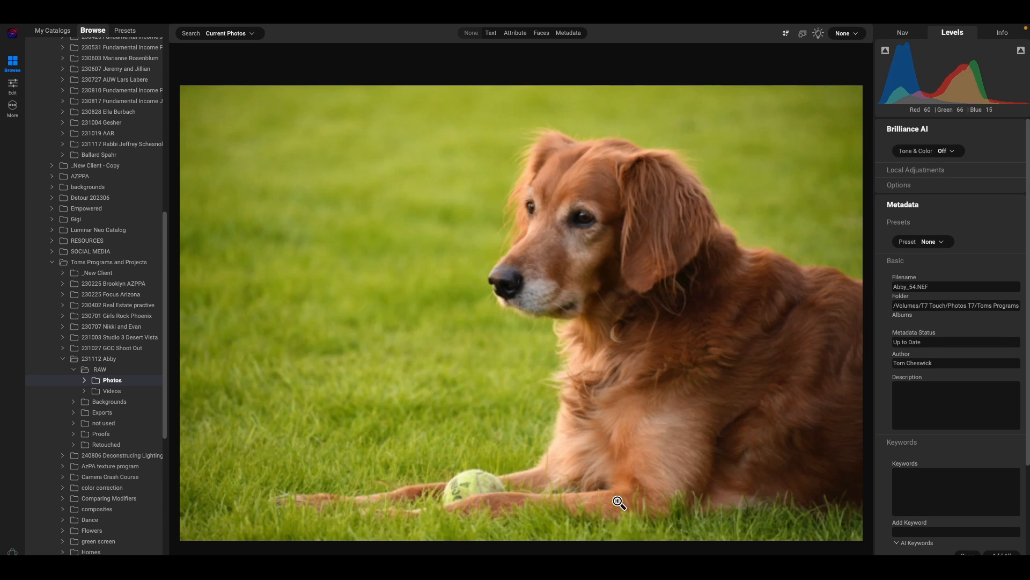
{"action": "key", "text": "Right"}
{"action": "key", "text": "Right"}
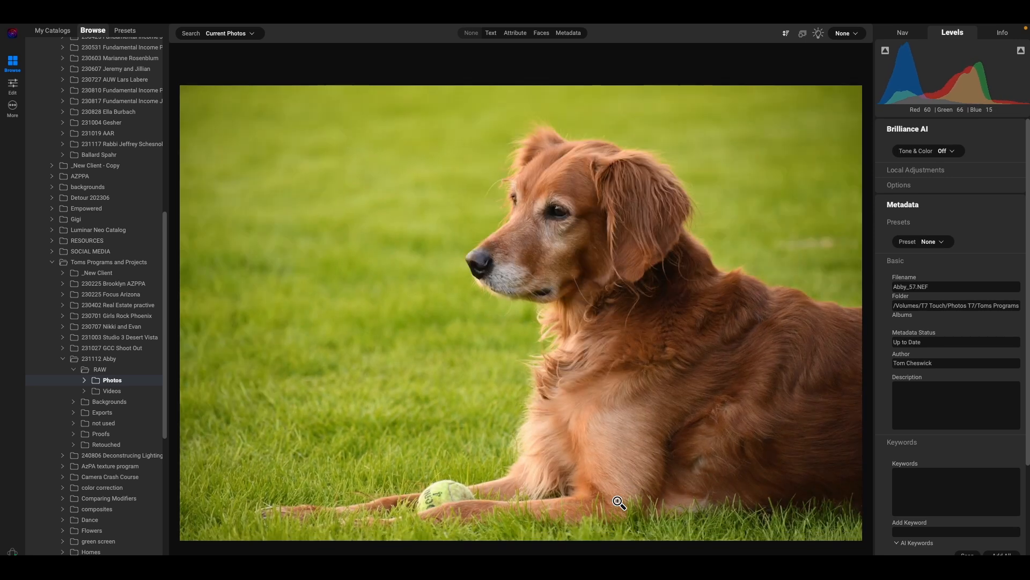
{"action": "key", "text": "Right"}
{"action": "key", "text": "Right"}
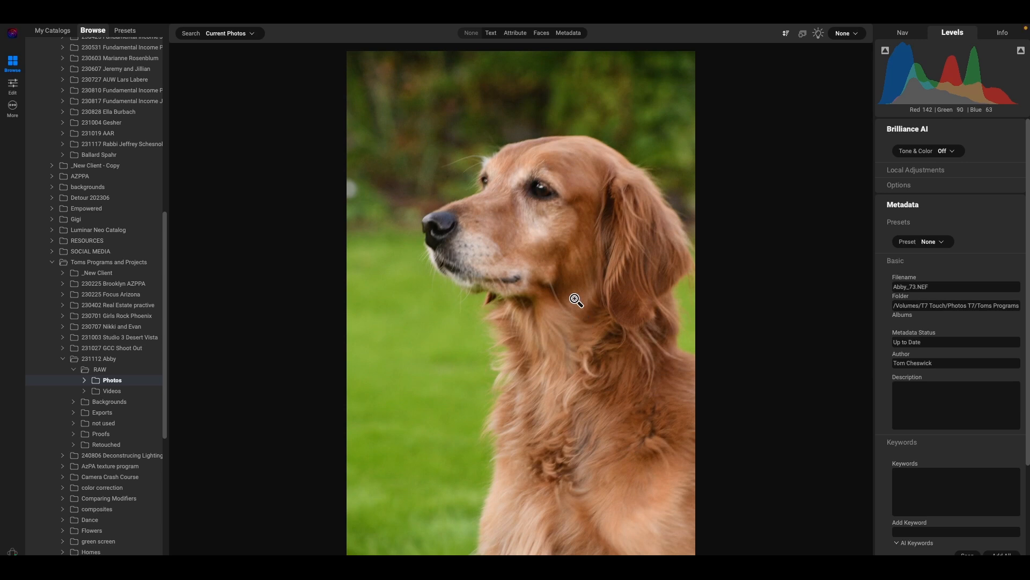
Zoom in on the dog's face and eyes in photo 73, and inspect the same area in photo 74 to compare sharpness
{"action": "left_click", "coordinate": [552, 222]}
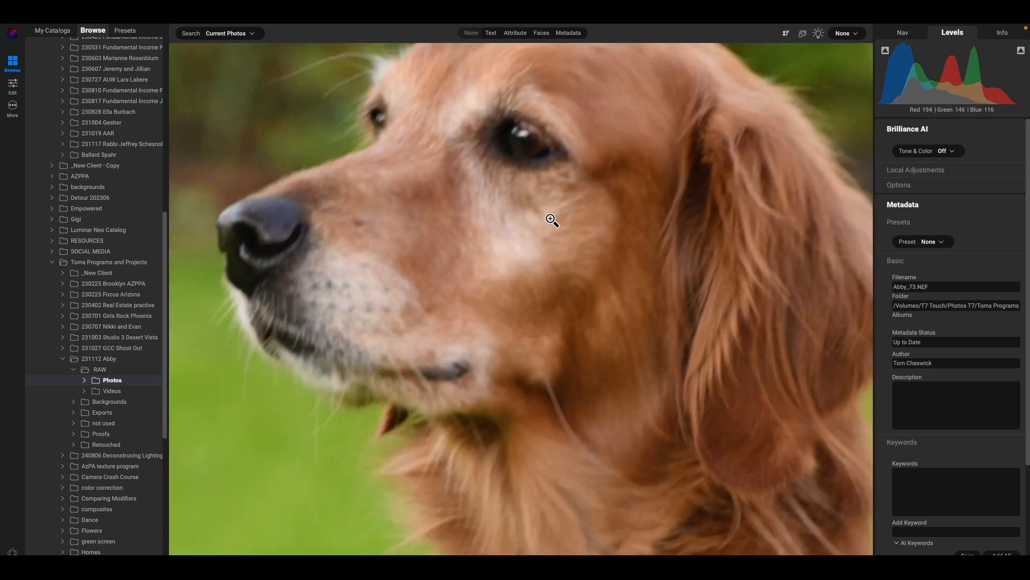
{"action": "left_click", "coordinate": [512, 236]}
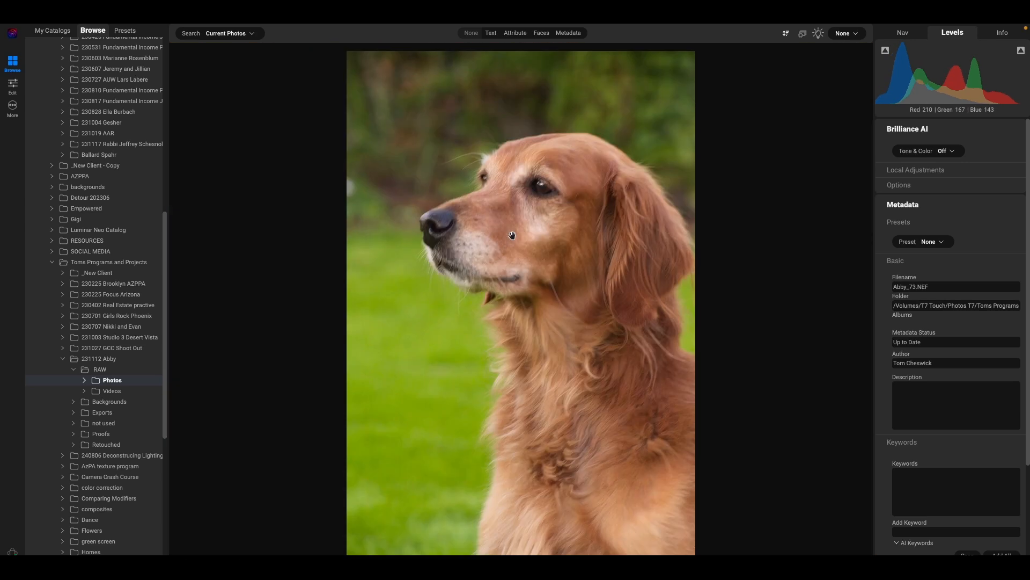
{"action": "left_click", "coordinate": [512, 236]}
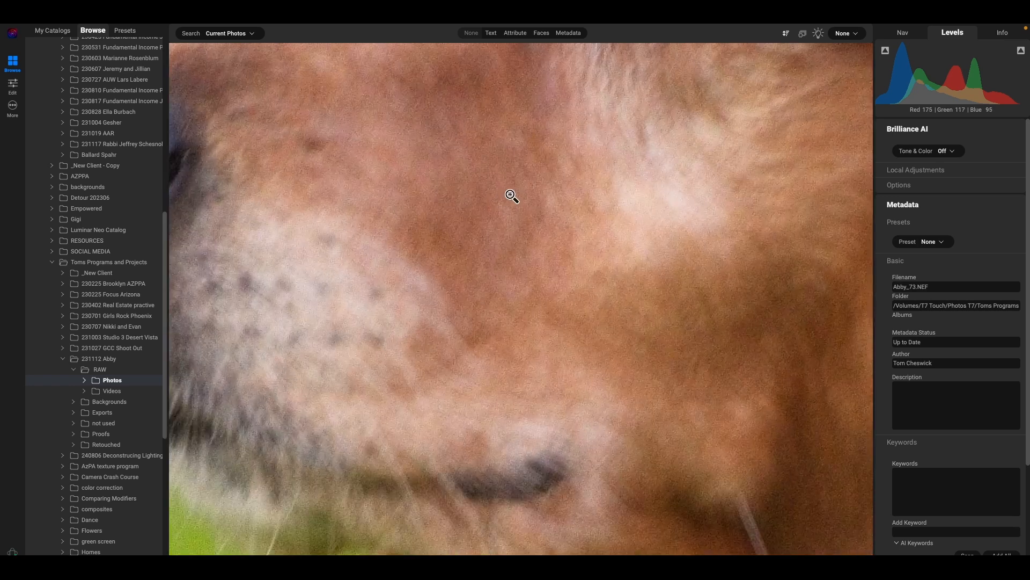
{"action": "left_click_drag", "start_coordinate": [543, 122], "coordinate": [543, 437]}
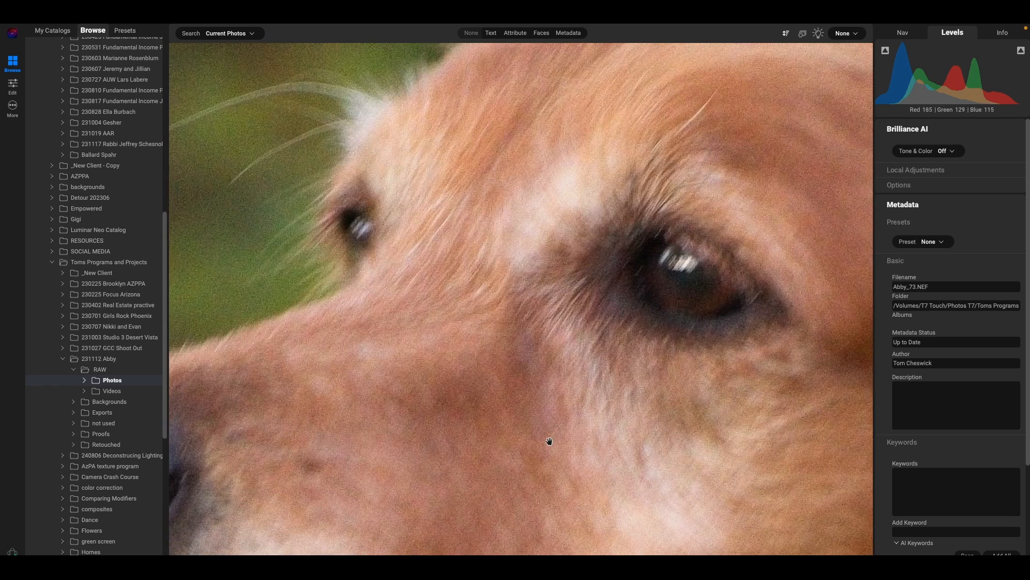
{"action": "left_click", "coordinate": [549, 441]}
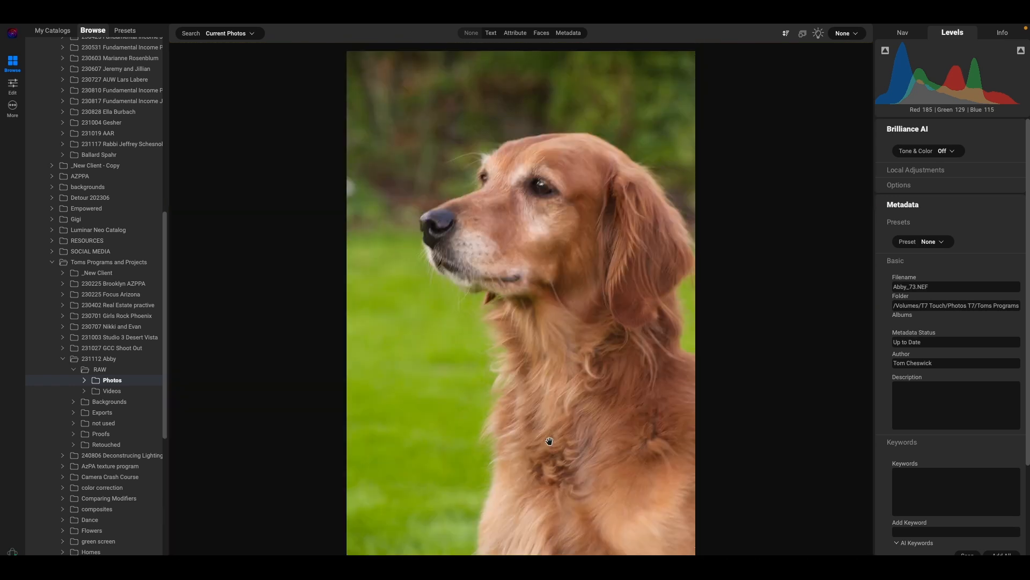
{"action": "key", "text": "Right"}
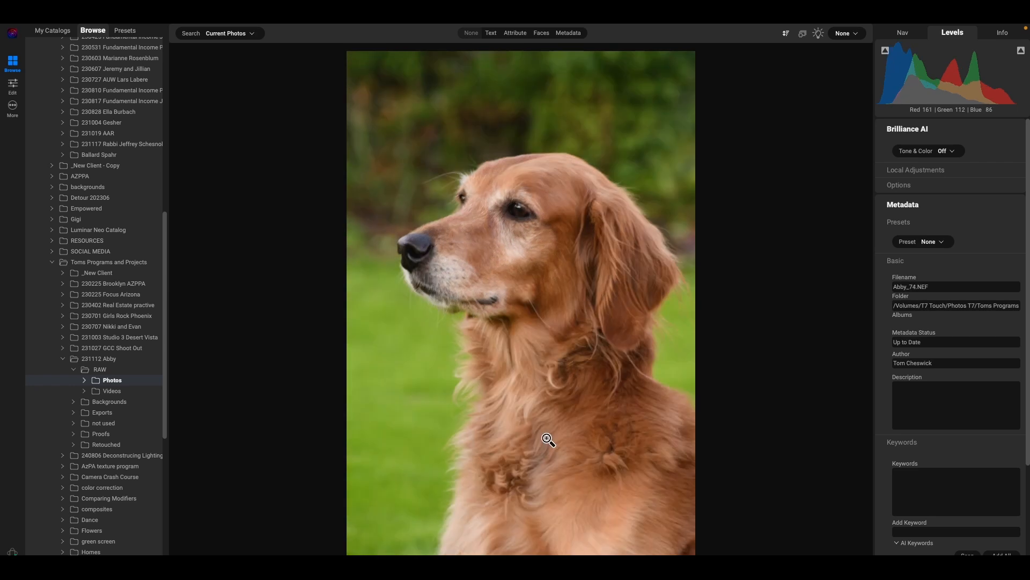
{"action": "left_click", "coordinate": [488, 231]}
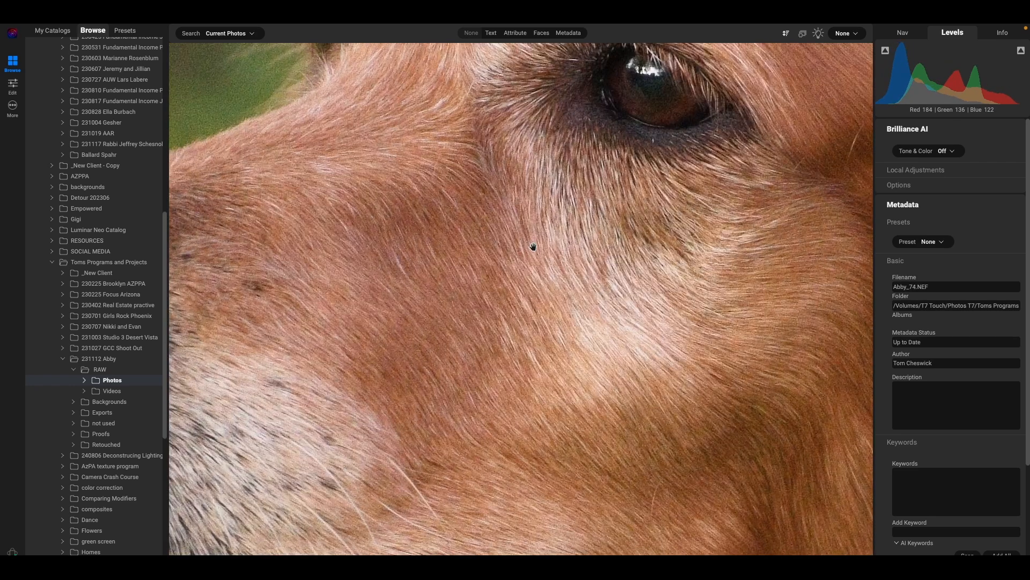
Zoom back out from photo 74 and continue reviewing the dog portraits through photo 80
{"action": "left_click", "coordinate": [534, 246]}
{"action": "key", "text": "Right"}
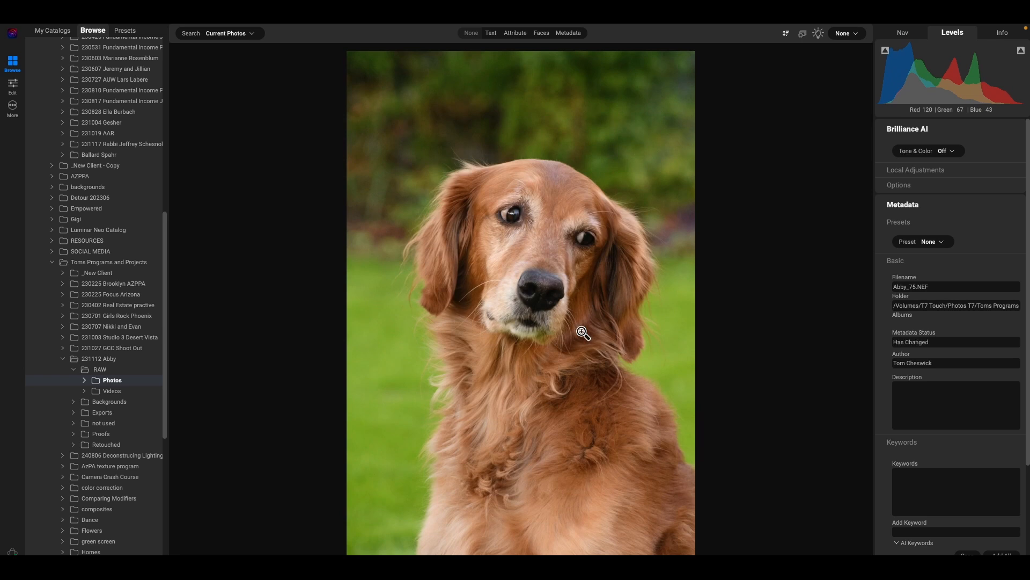
{"action": "key", "text": "Right"}
{"action": "key", "text": "Right"}
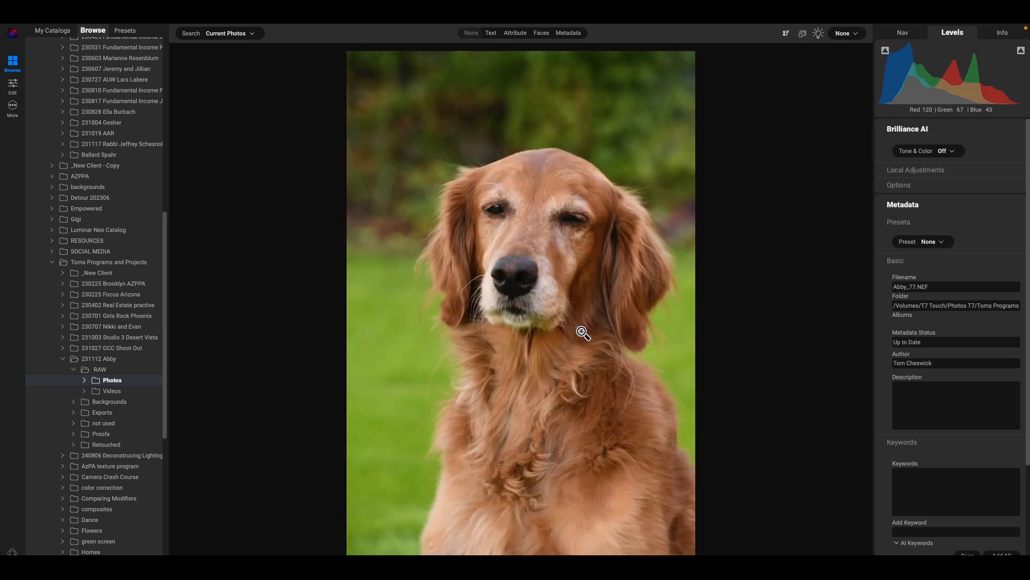
{"action": "key", "text": "Right"}
{"action": "key", "text": "Right"}
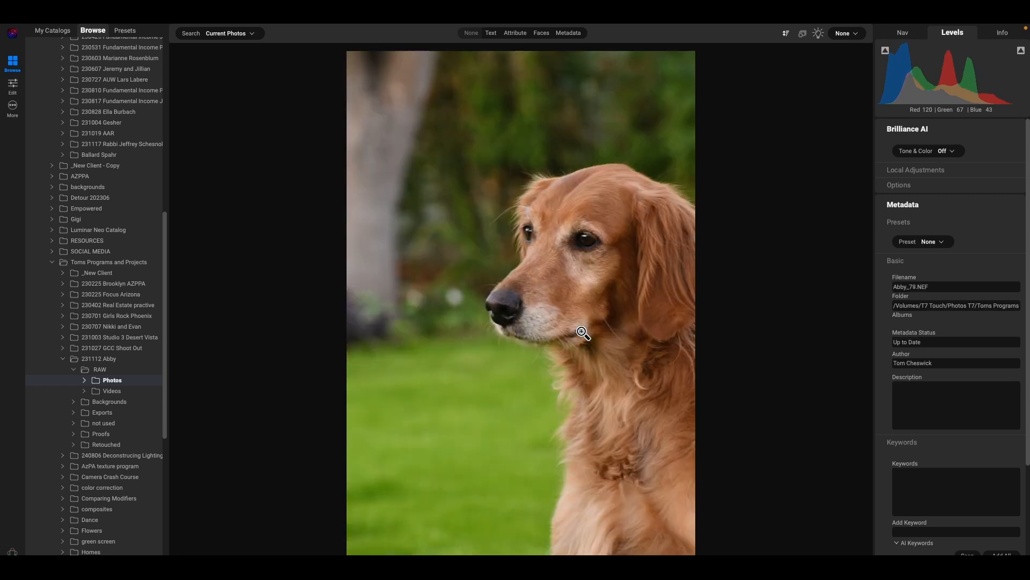
{"action": "key", "text": "Right"}
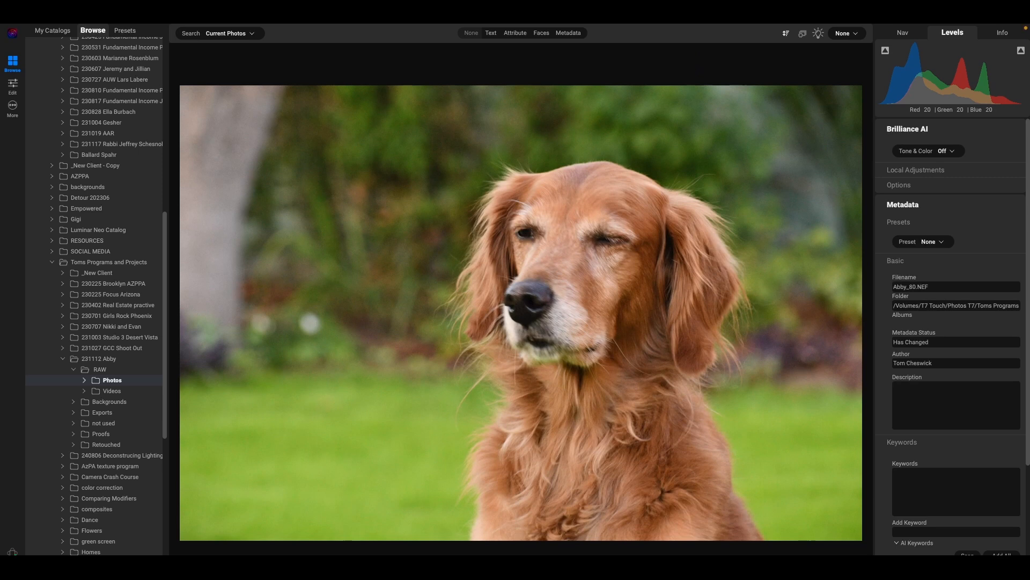
Return to the thumbnail grid and filter the photos by attribute to show only the rejected ones
{"action": "key", "text": "g"}
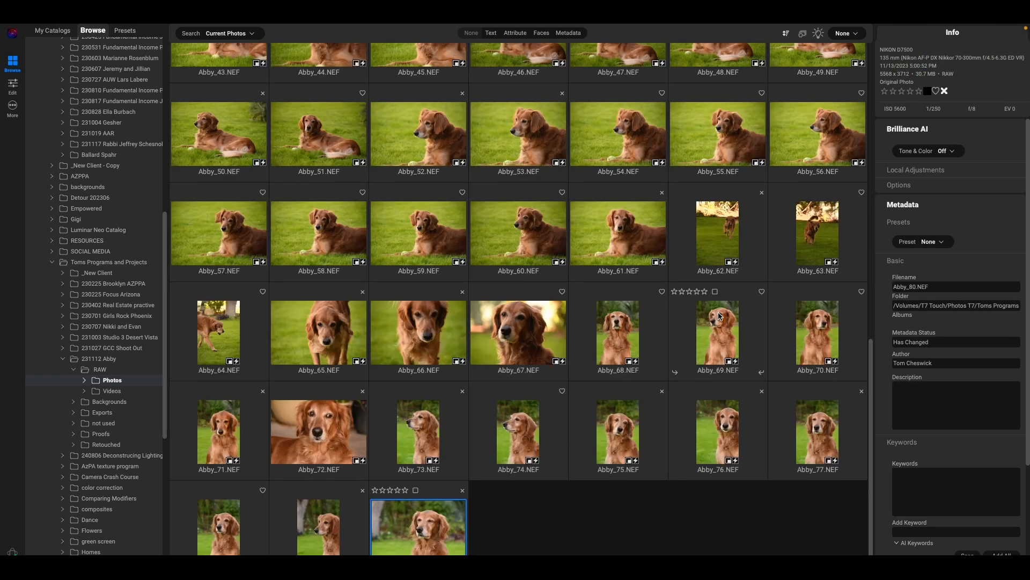
{"action": "left_click", "coordinate": [513, 34]}
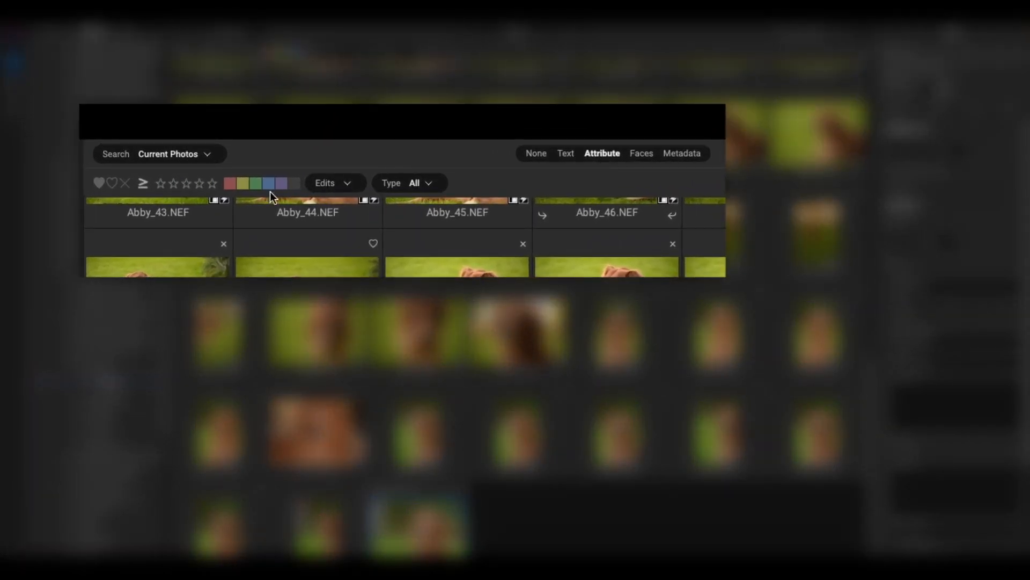
{"action": "left_click", "coordinate": [123, 185]}
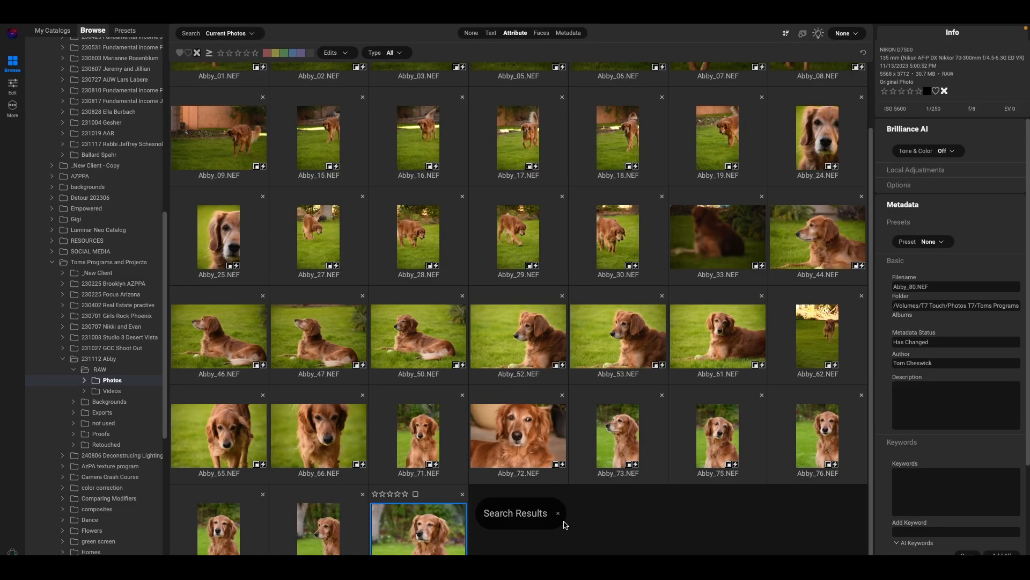
Check the rejected photos, move all of them into the "not used" folder, and clear the attribute filter
{"action": "scroll", "coordinate": [352, 331], "scroll_direction": "up", "scroll_amount": 2}
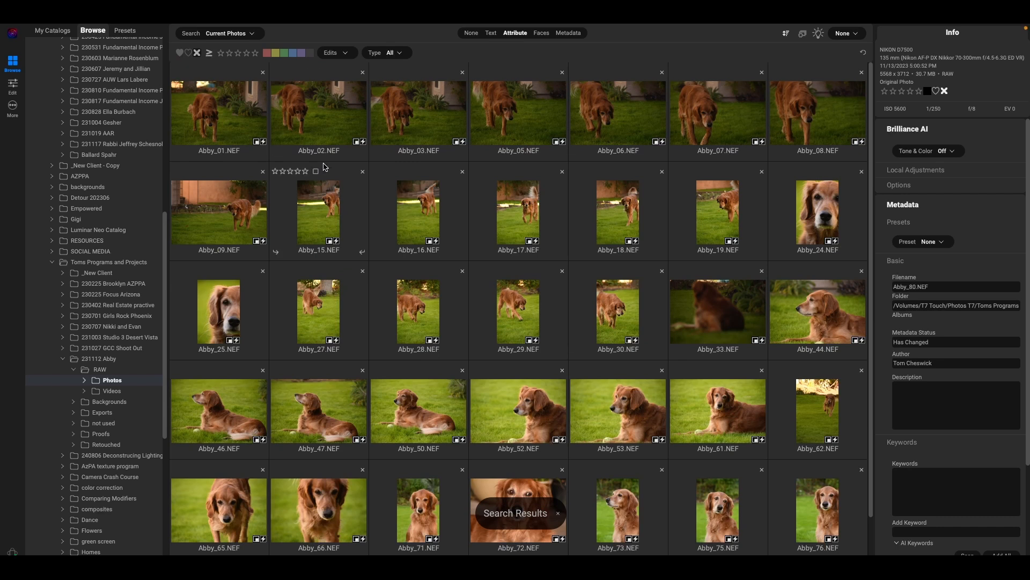
{"action": "scroll", "coordinate": [325, 167], "scroll_direction": "down", "scroll_amount": 2}
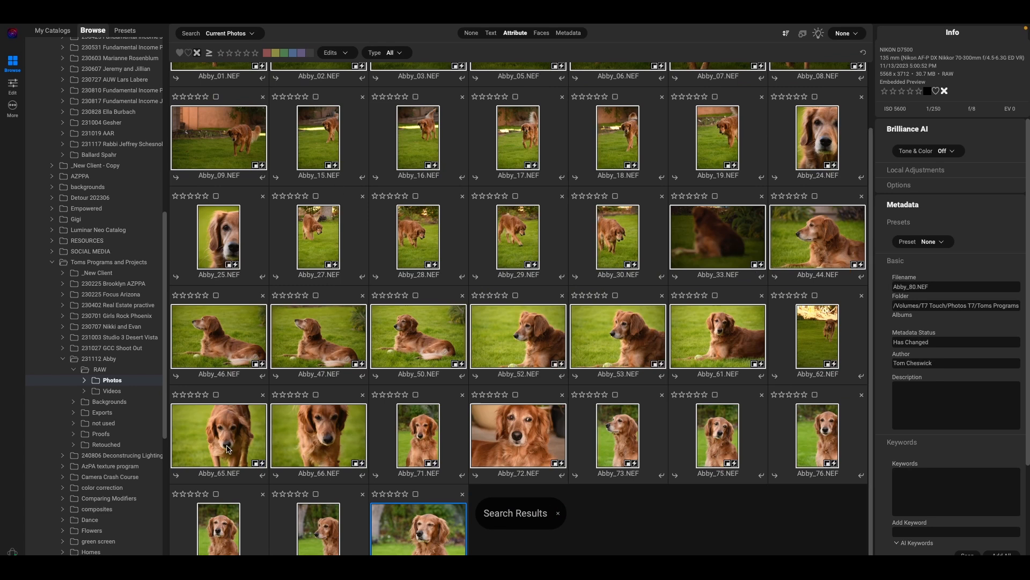
{"action": "left_click_drag", "start_coordinate": [227, 449], "coordinate": [113, 427]}
{"action": "left_click", "coordinate": [515, 33]}
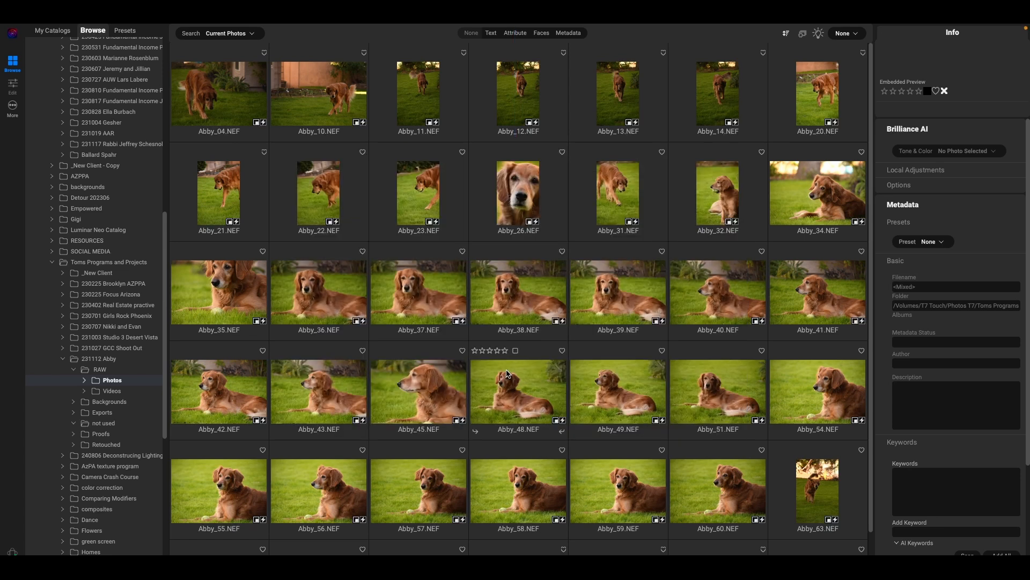
Select all the remaining photos in the Photos folder and open the export settings for them
{"action": "scroll", "coordinate": [505, 375], "scroll_direction": "down", "scroll_amount": 1}
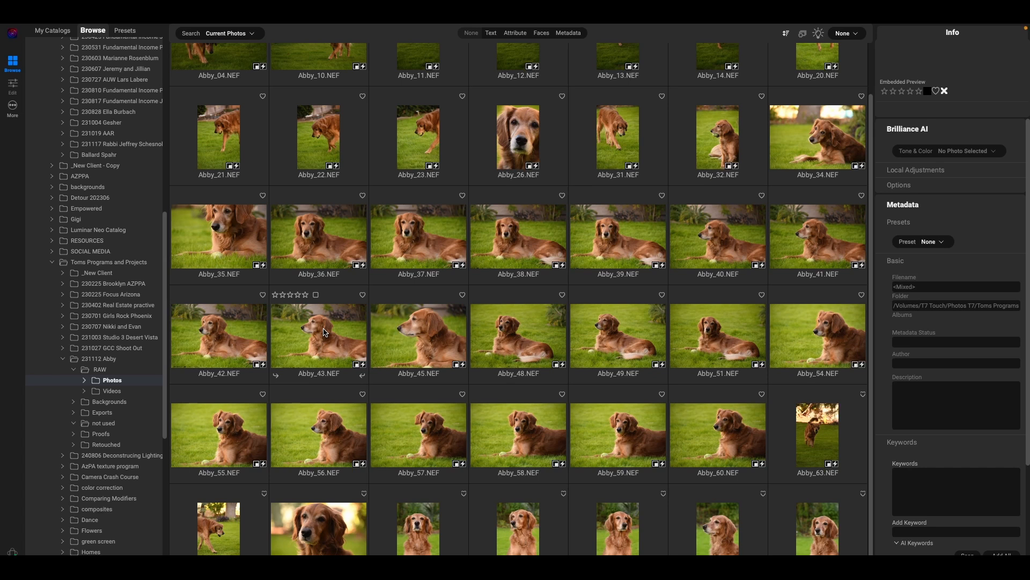
{"action": "key", "text": "super+a"}
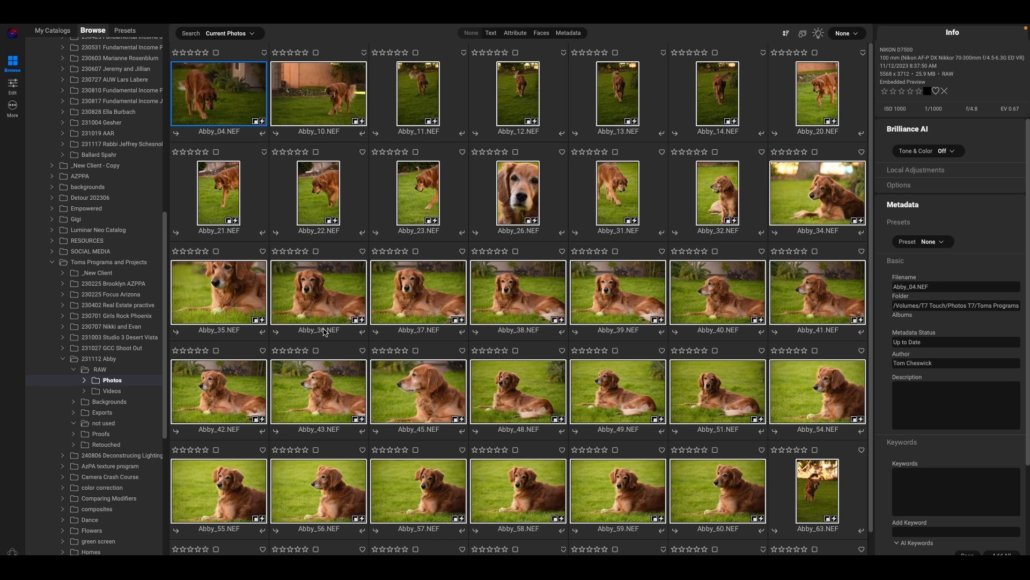
{"action": "key", "text": "super+shift+e"}
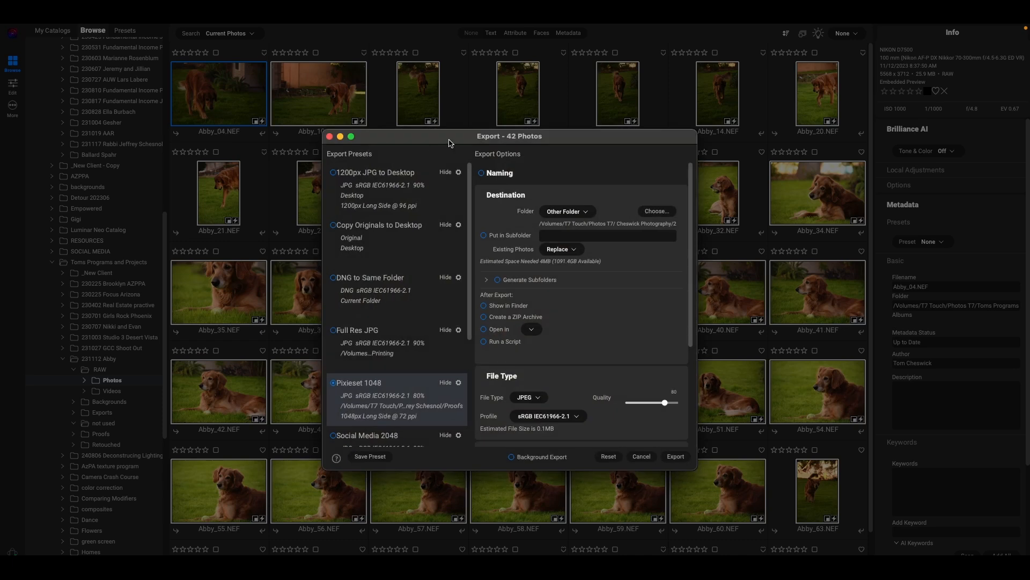